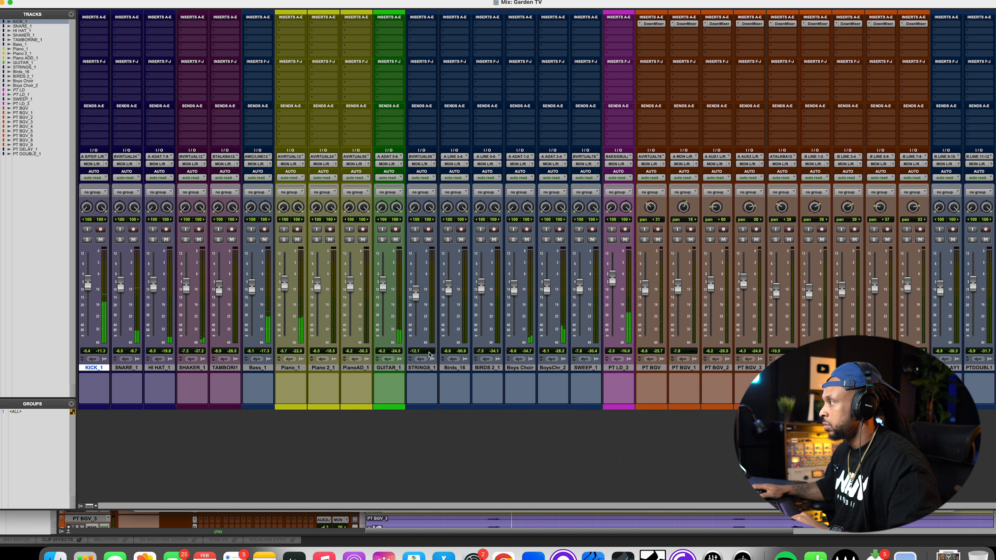
# Select the tracks from KICK_1 through PT LD_3 and insert FabFilter Pro-Q 4 (stereo) on all of them at once, then close the plugin window
pyautogui.moveTo(613, 287); pyautogui.dragTo(614, 284)
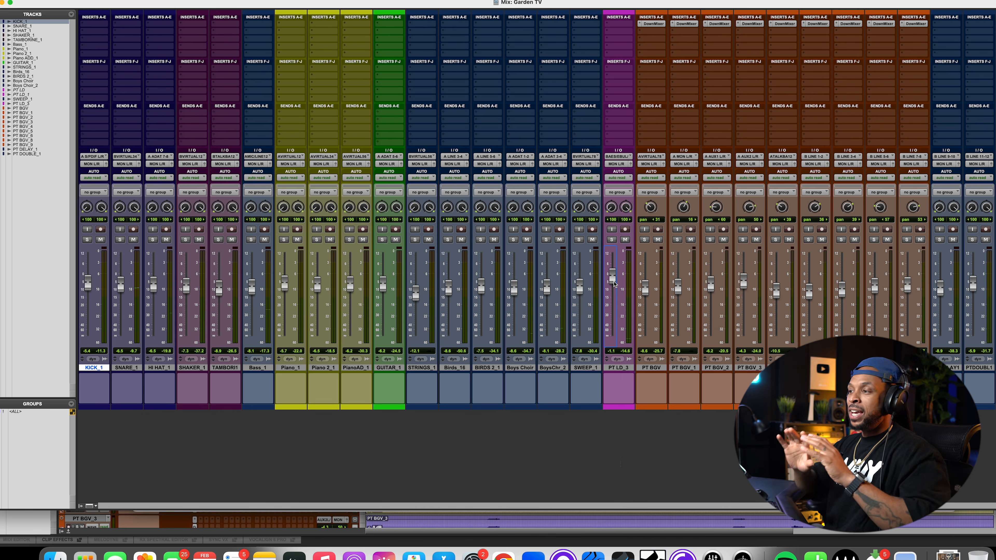
pyautogui.click(975, 368)
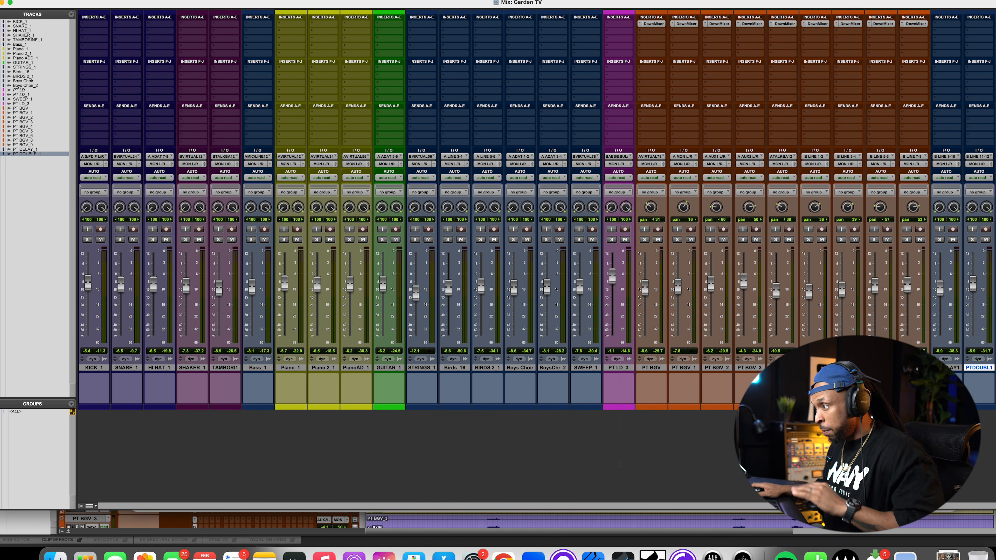
pyautogui.keyDown('alt'); pyautogui.click(85, 370); pyautogui.keyUp('alt')
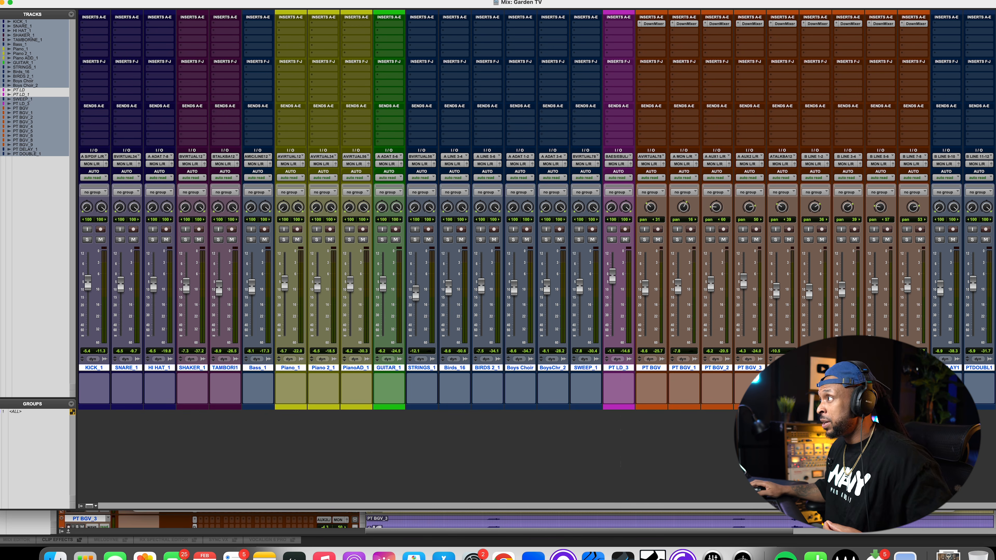
pyautogui.click(101, 32)
pyautogui.moveTo(104, 33)
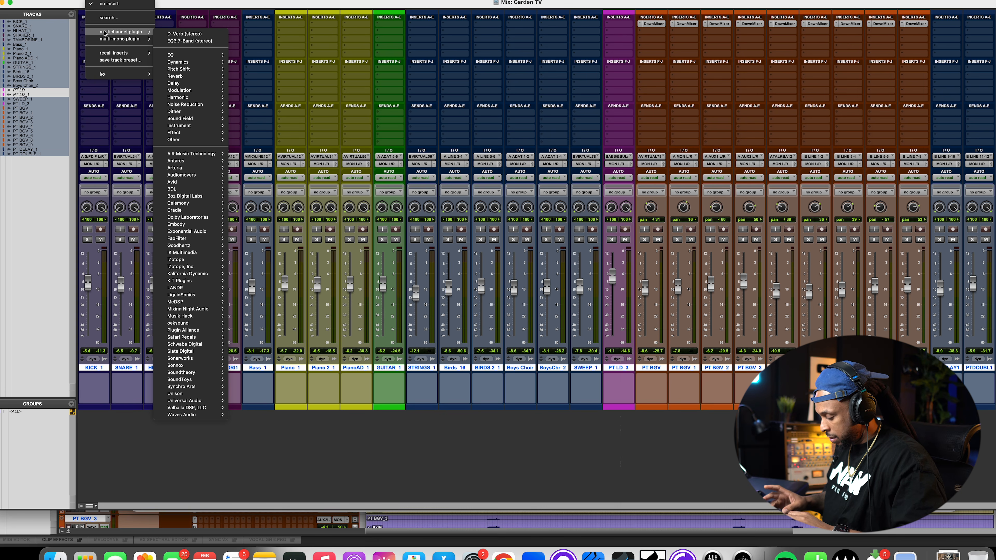
pyautogui.click(109, 17)
pyautogui.write('pro q')
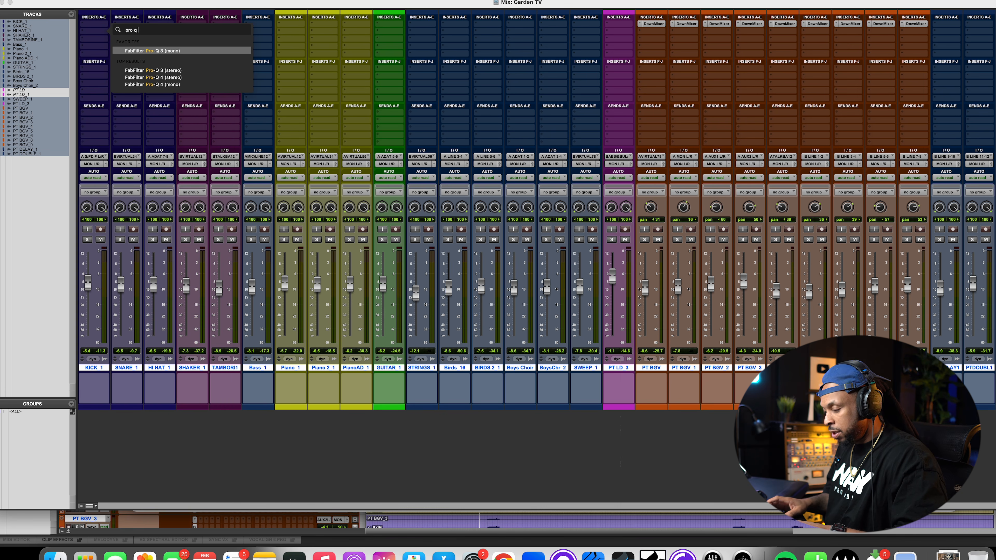
pyautogui.click(195, 78)
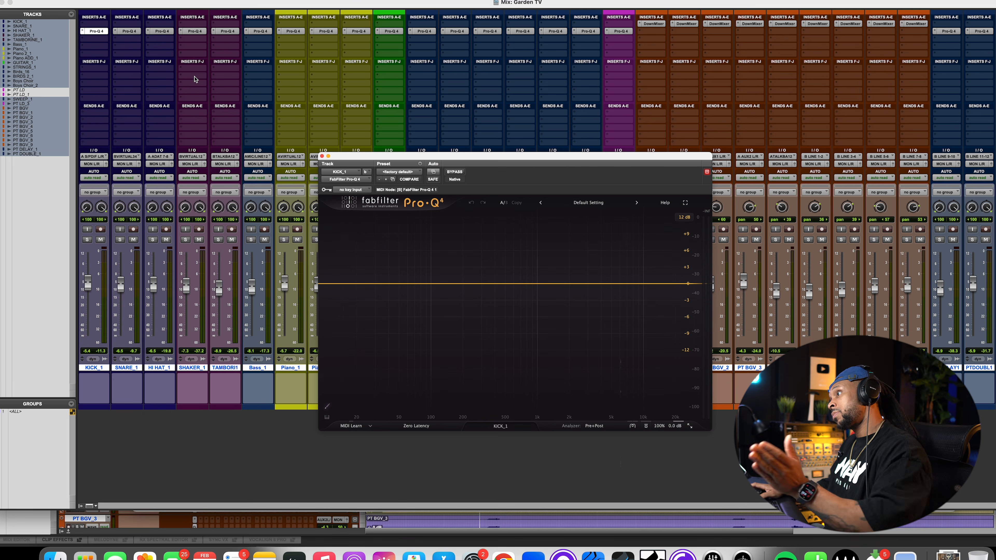
pyautogui.click(322, 156)
# Select the PT BGV tracks and insert FabFilter Pro-Q 4 (mono) on all of them, then close the plugin window
pyautogui.click(652, 368)
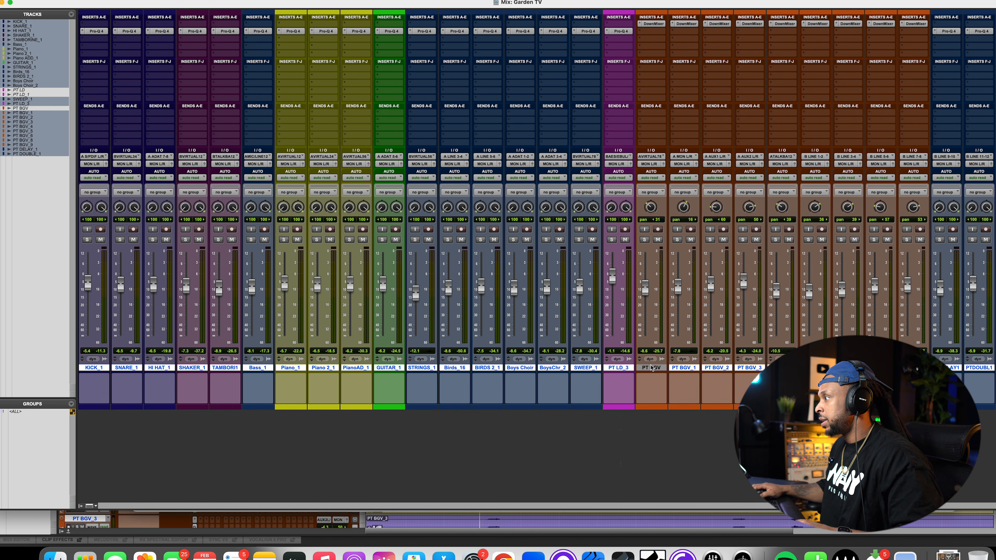
pyautogui.keyDown('shift'); pyautogui.click(914, 368); pyautogui.keyUp('shift')
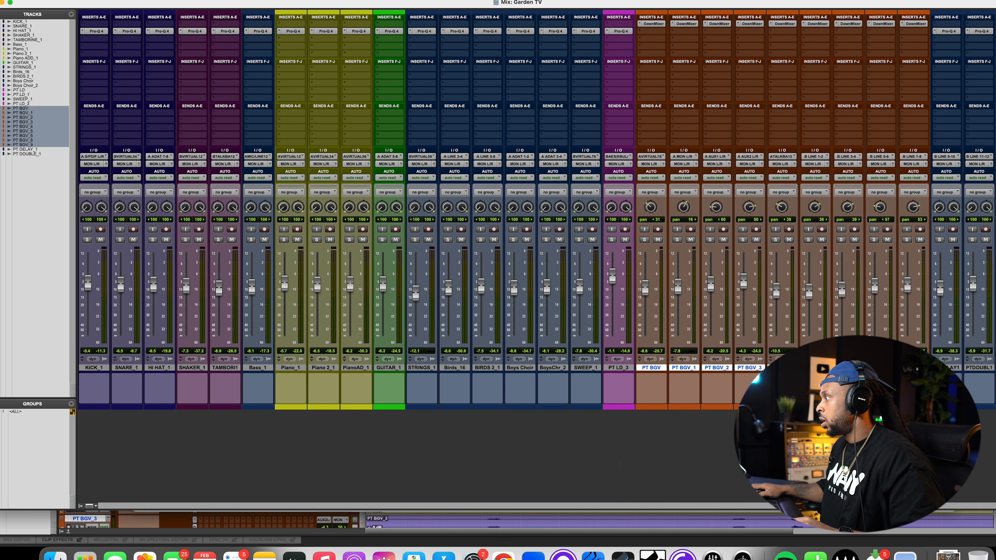
pyautogui.keyDown('alt'); pyautogui.keyDown('shift'); pyautogui.click(647, 33); pyautogui.keyUp('shift'); pyautogui.keyUp('alt')
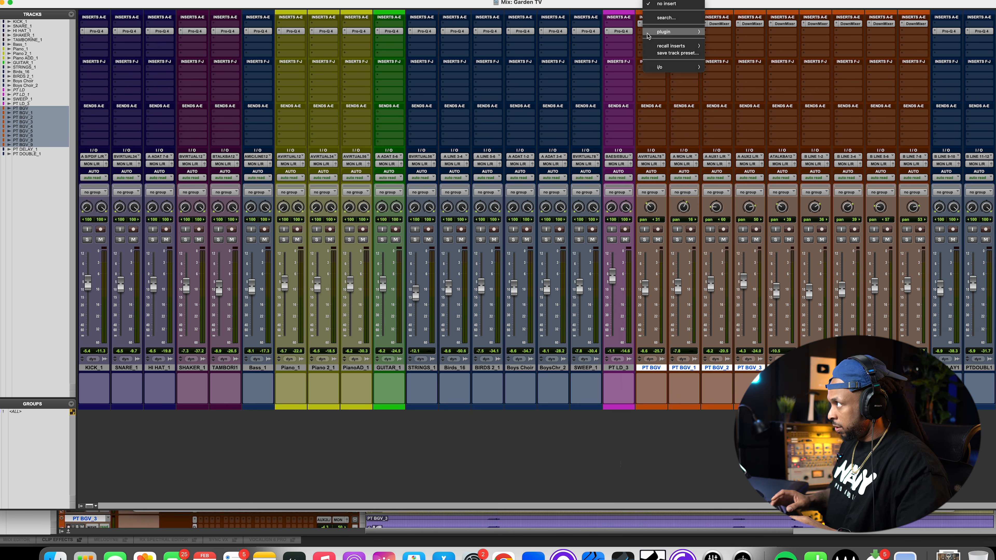
pyautogui.click(666, 18)
pyautogui.write('pro q')
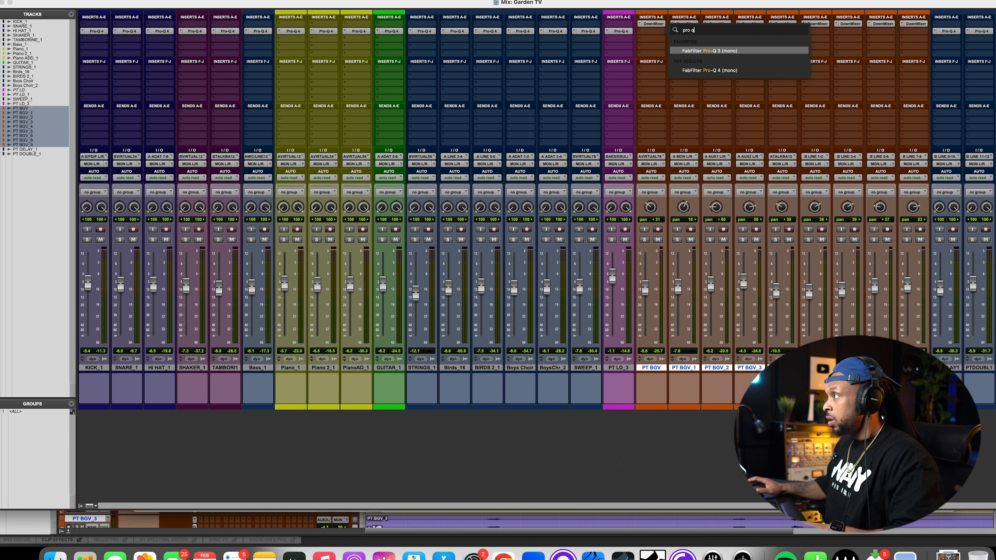
pyautogui.click(759, 71)
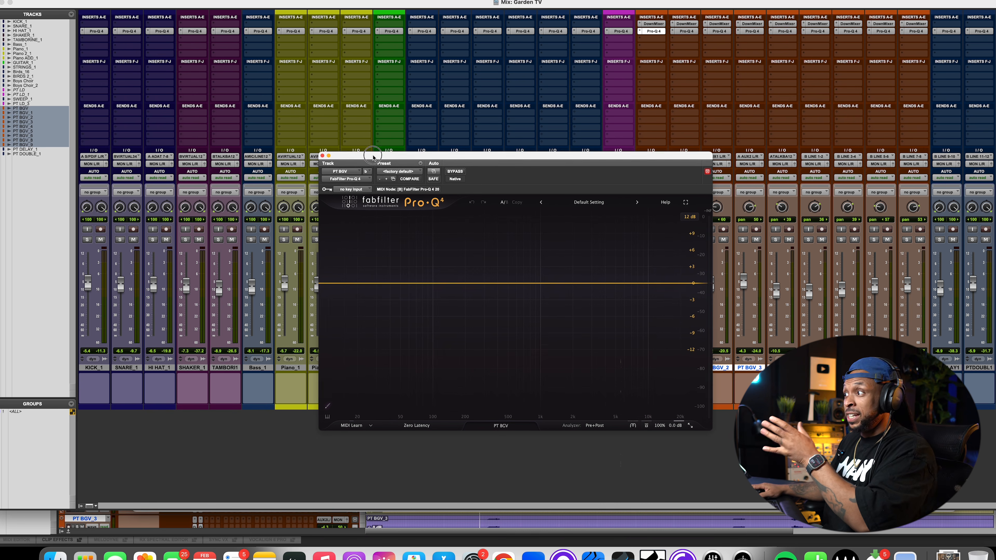
pyautogui.moveTo(373, 158); pyautogui.dragTo(380, 148)
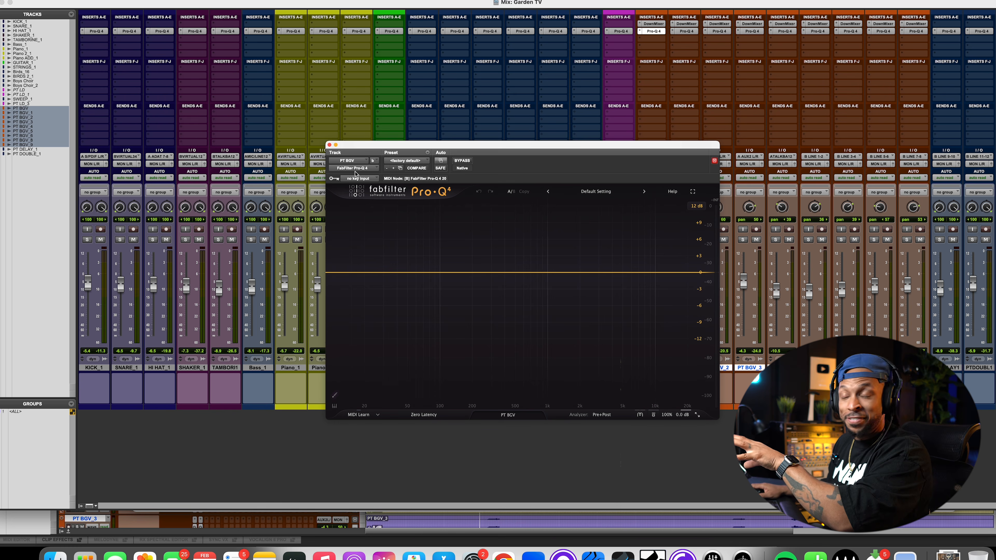
pyautogui.click(329, 145)
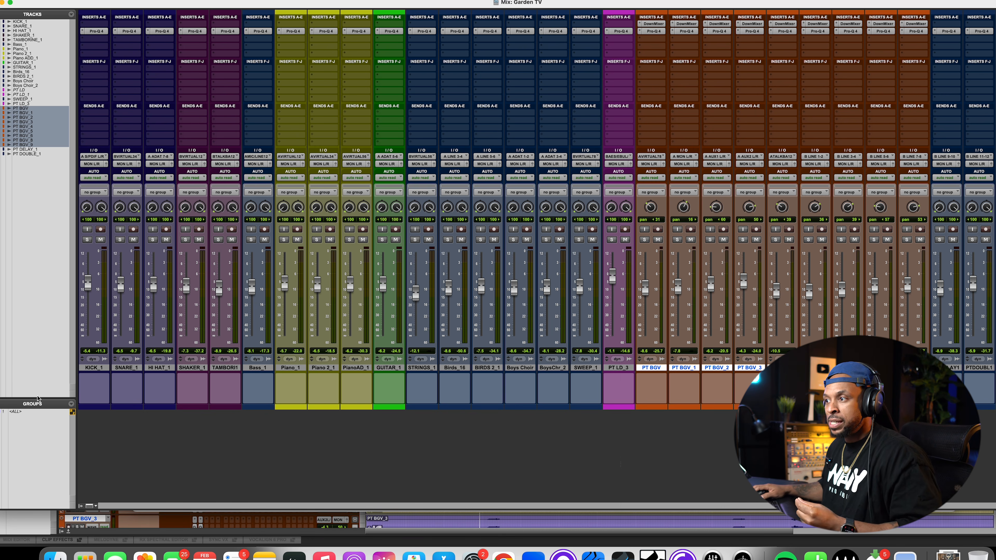
# Enable the <ALL> mix group and review its insert b Controls and Bypass attributes in Modify Groups, then confirm
pyautogui.moveTo(40, 399); pyautogui.dragTo(41, 390)
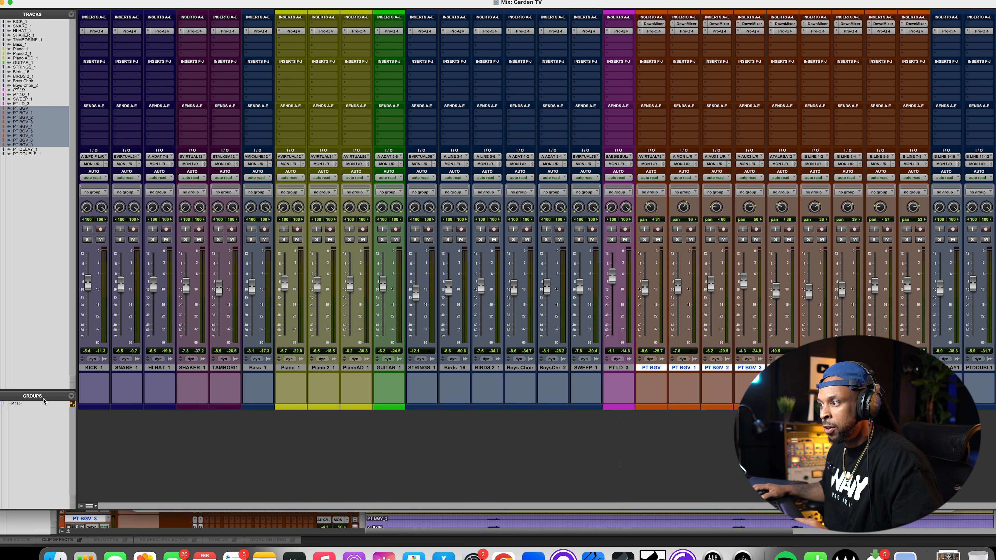
pyautogui.rightClick(29, 406)
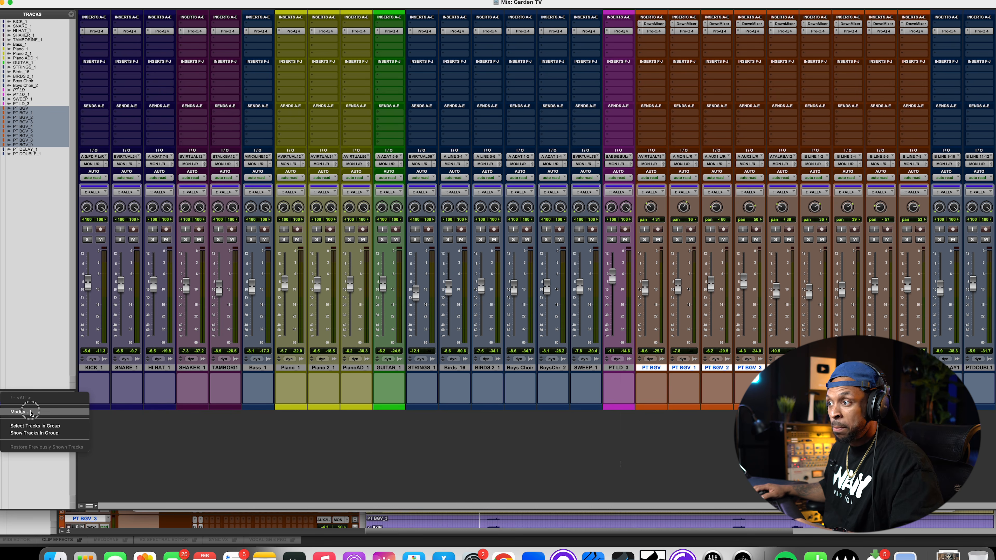
pyautogui.click(30, 410)
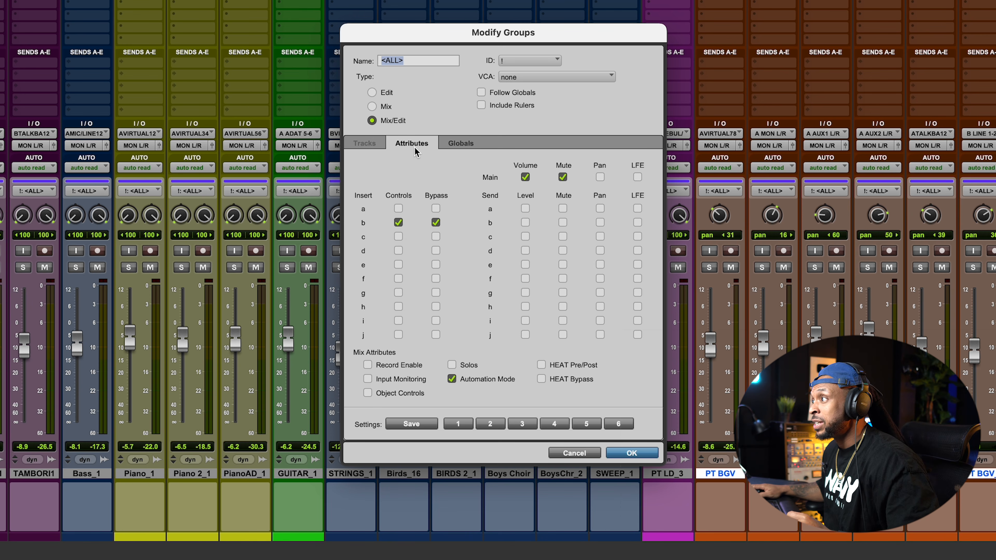
pyautogui.click(372, 145)
pyautogui.click(411, 145)
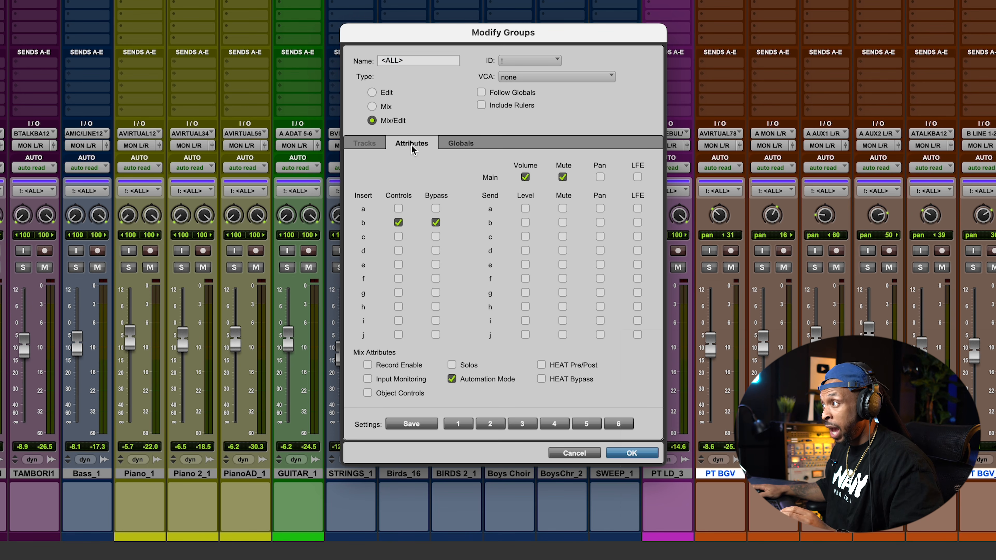
pyautogui.moveTo(457, 42); pyautogui.dragTo(456, 49)
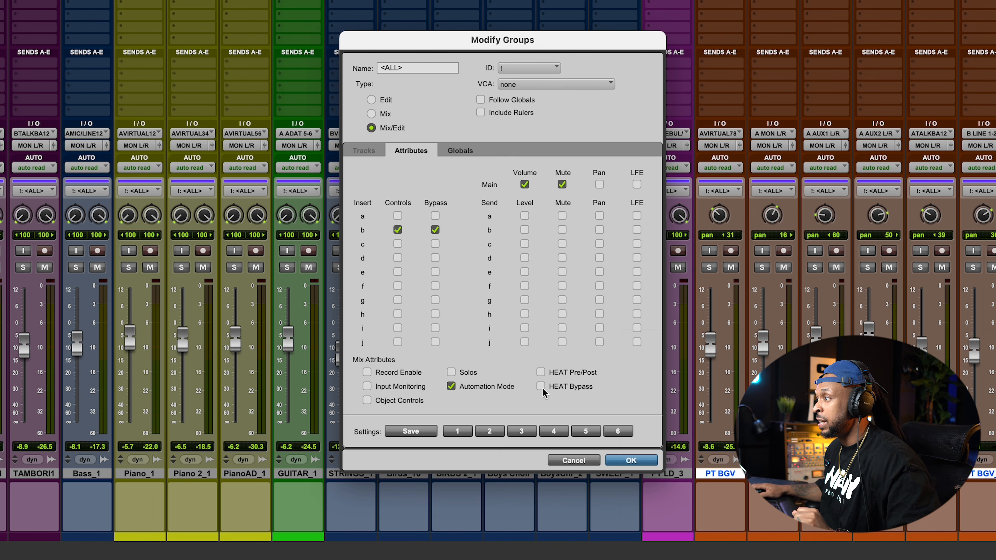
pyautogui.click(629, 463)
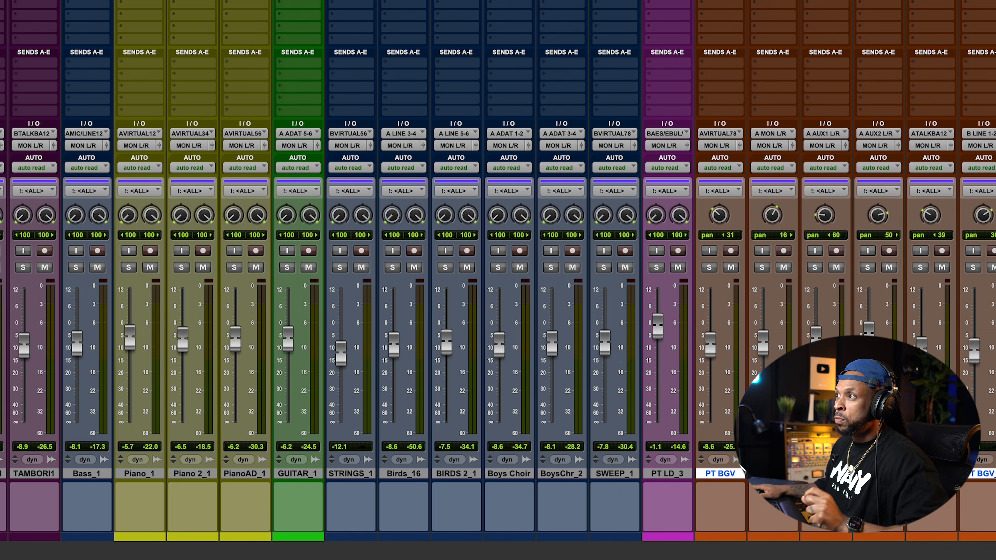
# Open Pro-Q 4 on KICK_1 and HI HAT_1, drag a test band down to about -6.8 dB on the hi-hat, then delete it and close that window
pyautogui.click(95, 31)
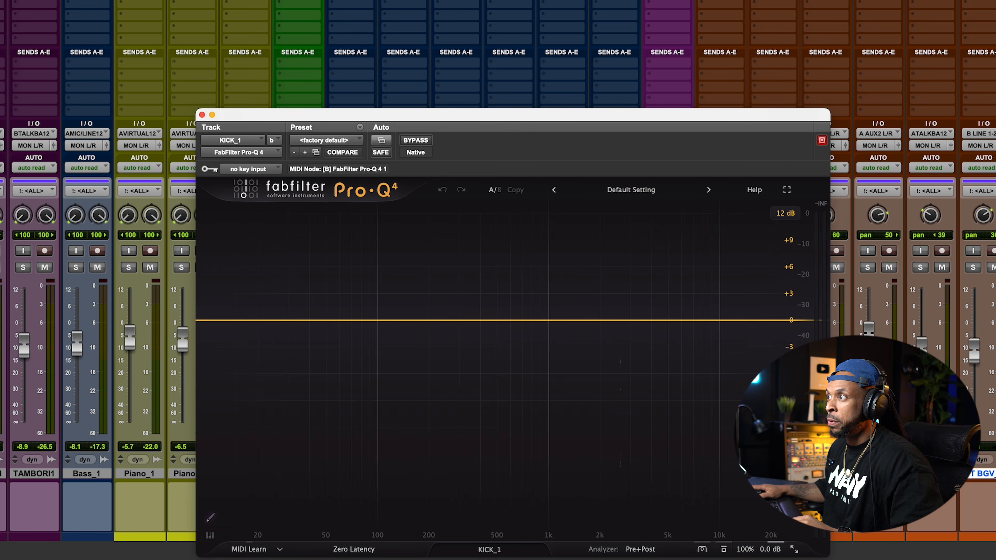
pyautogui.keyDown('shift'); pyautogui.click(161, 31); pyautogui.keyUp('shift')
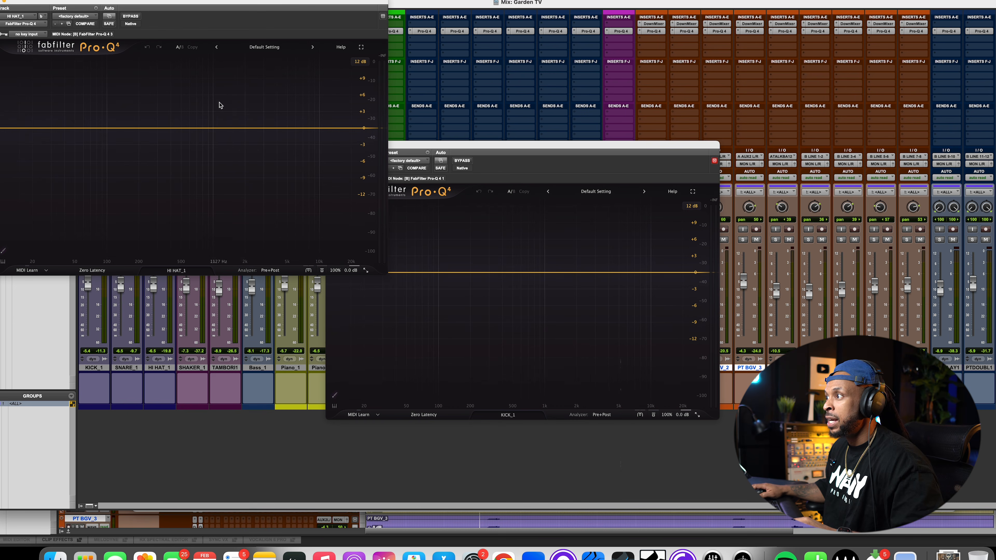
pyautogui.moveTo(233, 128); pyautogui.dragTo(231, 177)
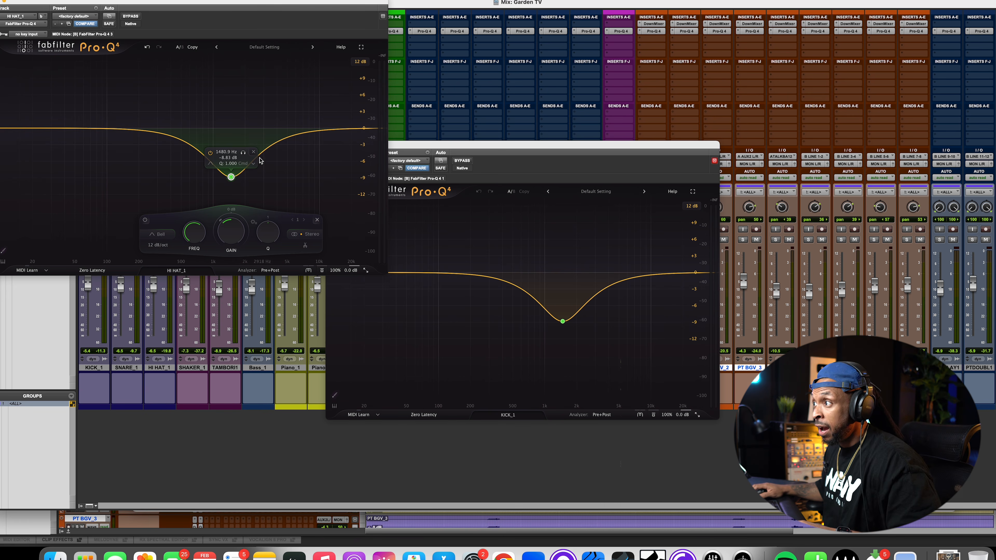
pyautogui.click(254, 152)
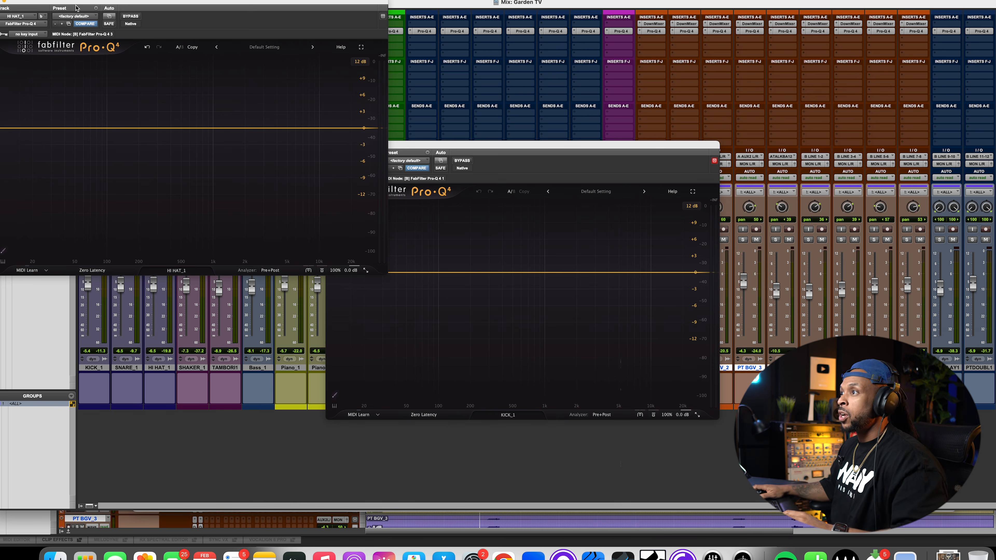
pyautogui.click(3, 3)
# Set the kick's Pro-Q 4 character mode to Warm
pyautogui.moveTo(438, 146); pyautogui.dragTo(396, 112)
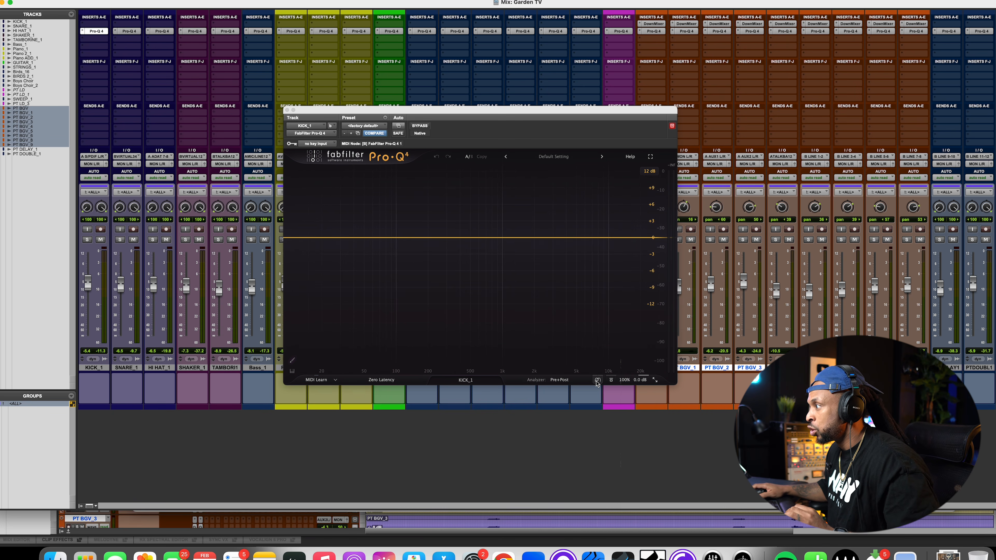
pyautogui.moveTo(598, 383)
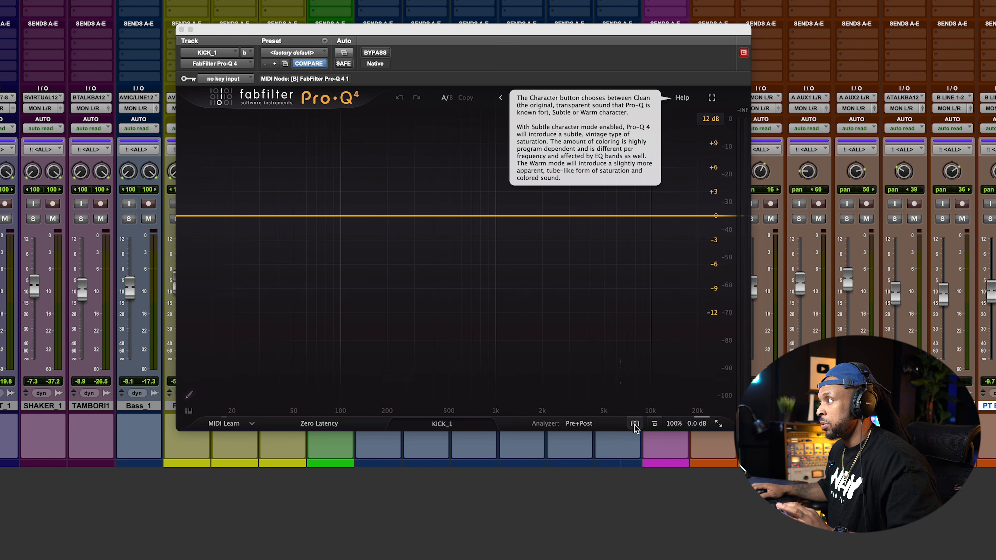
pyautogui.click(598, 380)
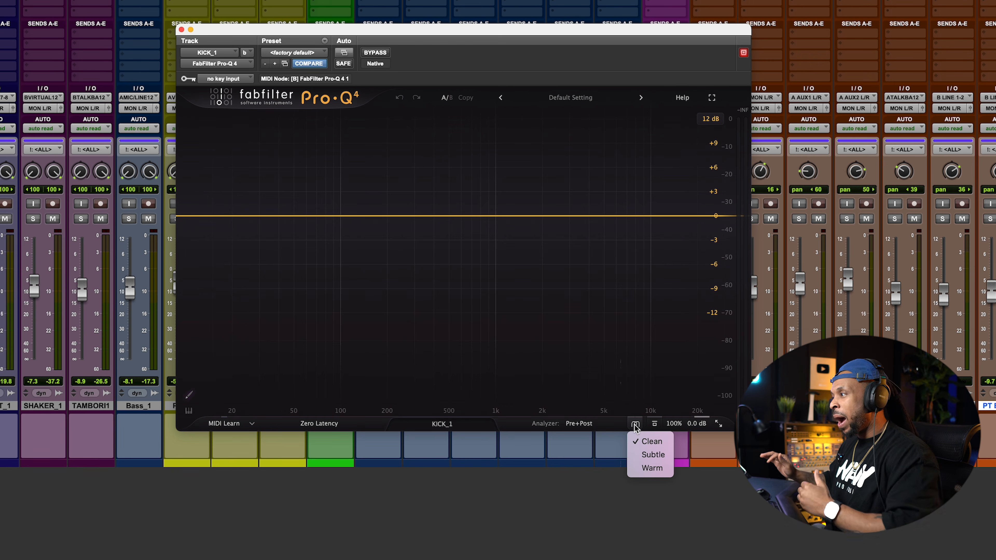
pyautogui.click(658, 473)
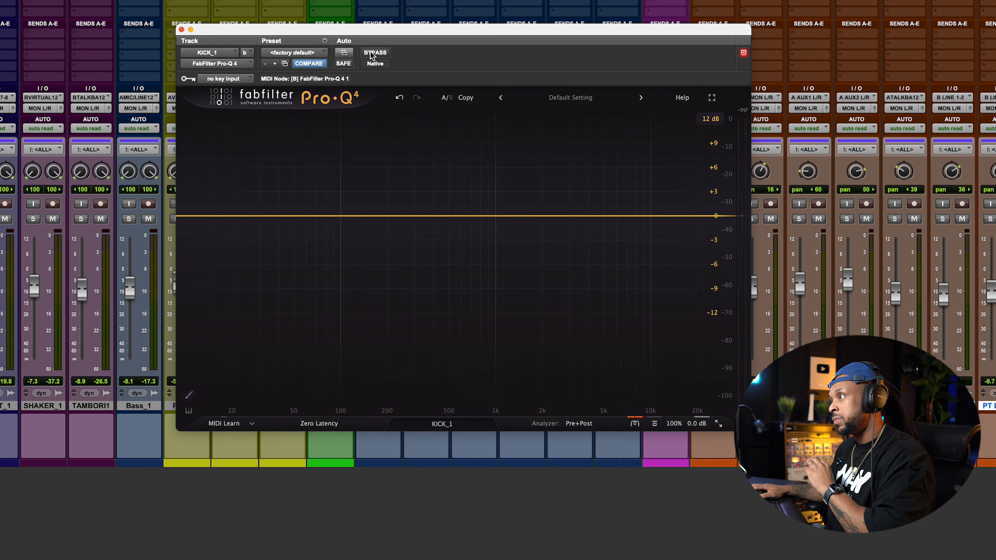
# Play the session and toggle the kick Pro-Q 4's bypass on and off to compare the sound
pyautogui.press('space')
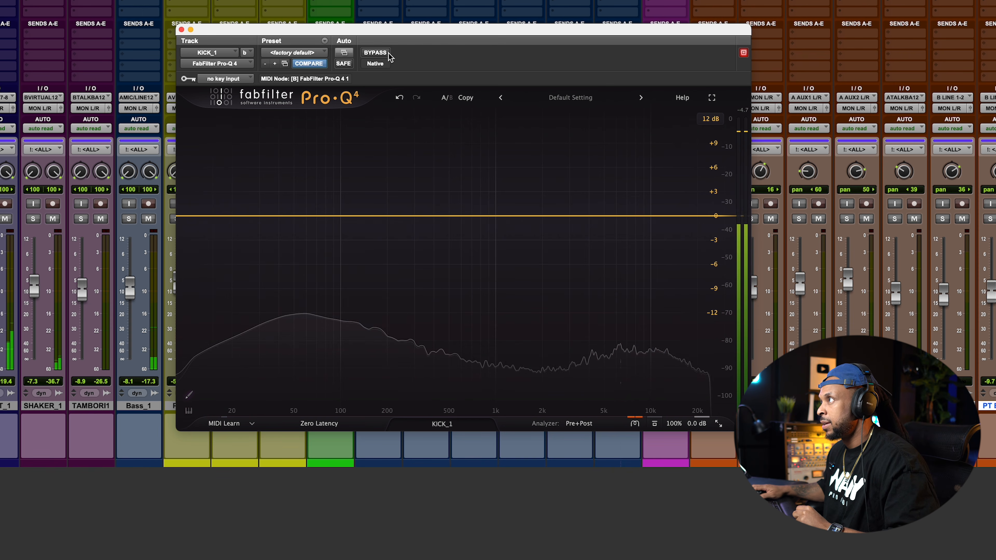
pyautogui.click(380, 54)
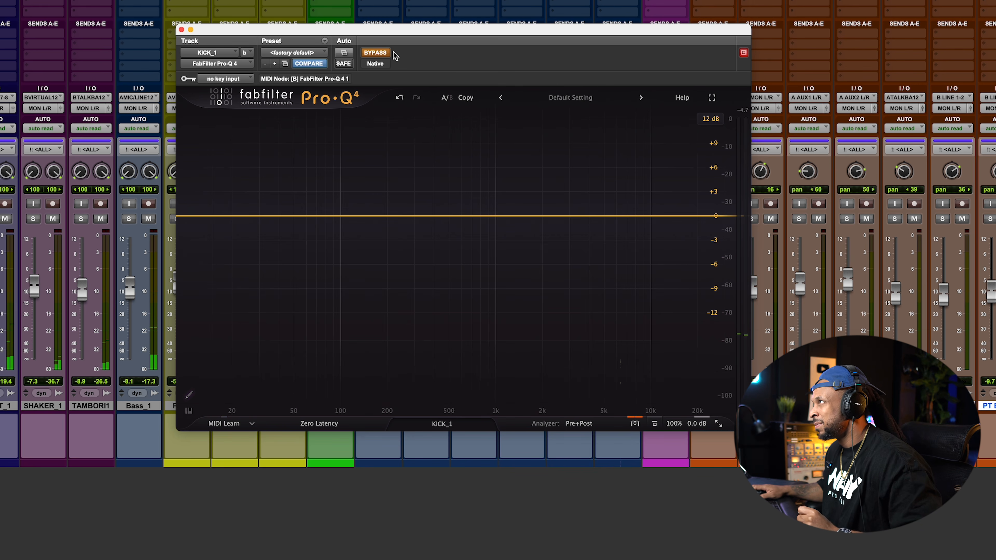
pyautogui.click(371, 53)
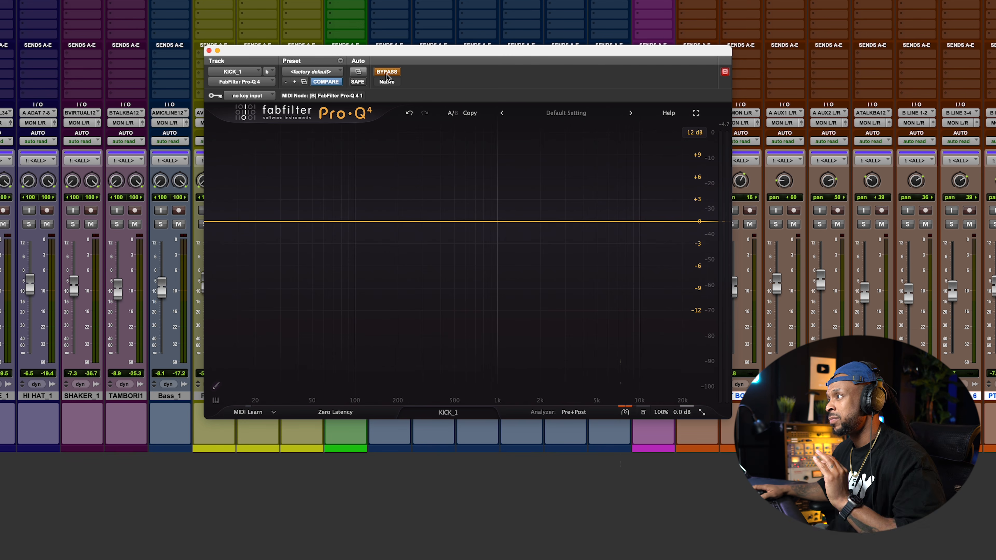
pyautogui.press('space')
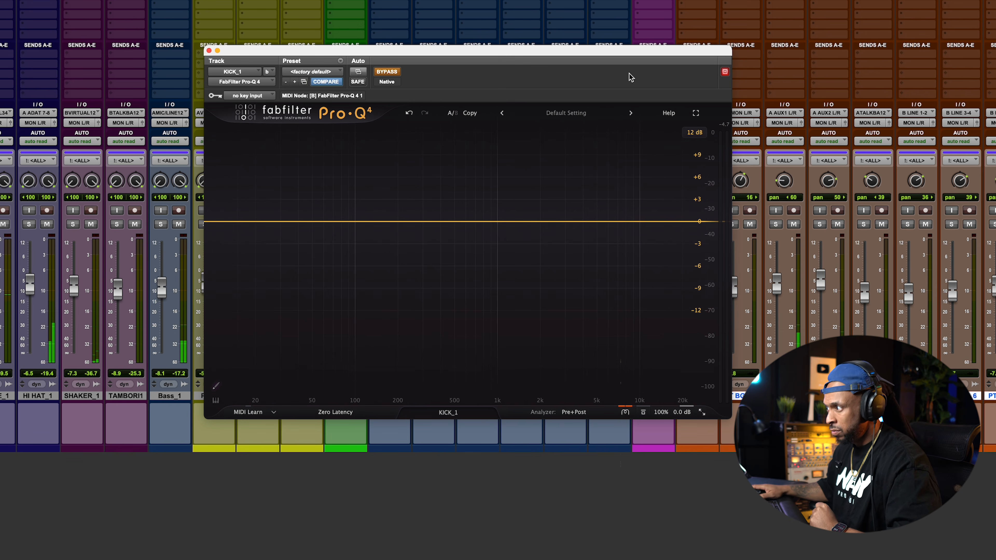
pyautogui.click(388, 72)
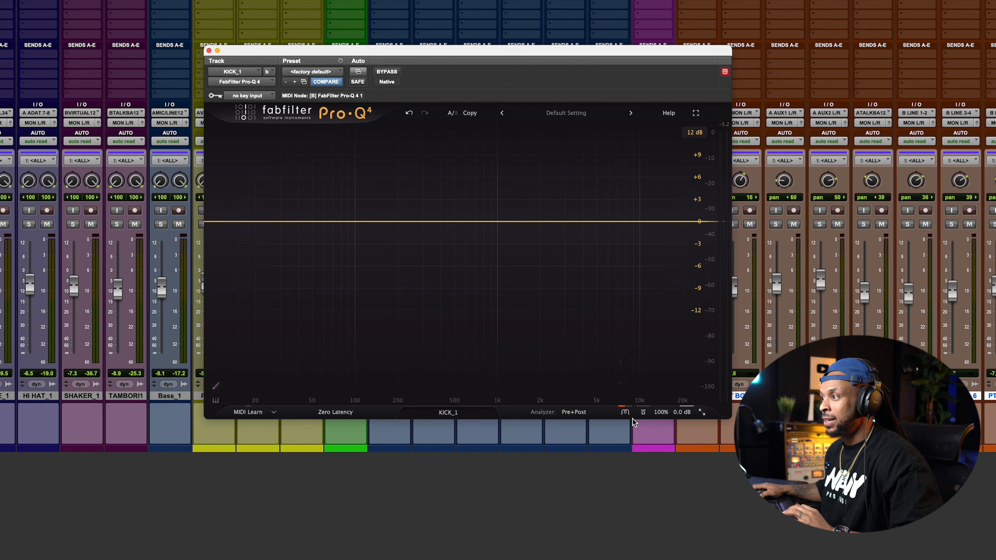
pyautogui.click(386, 72)
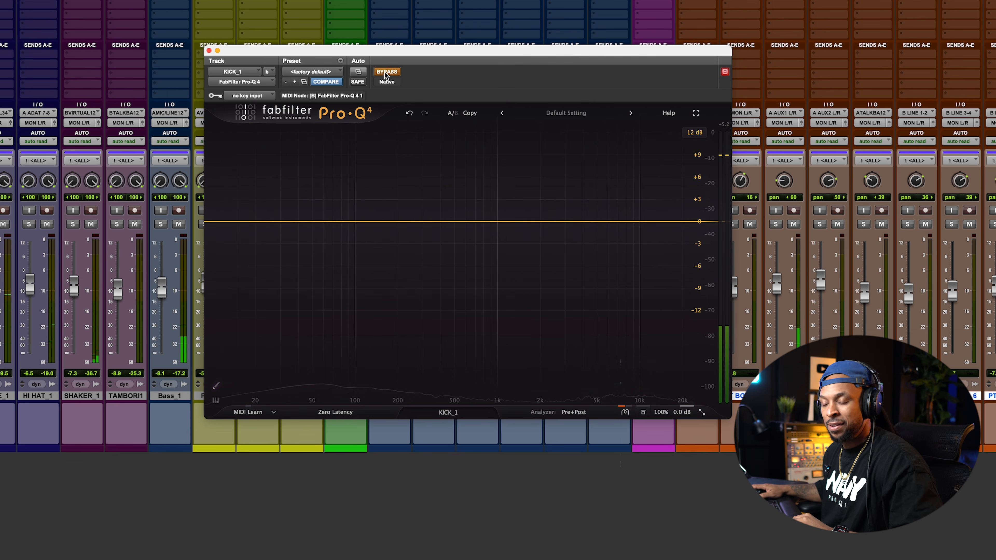
pyautogui.click(385, 73)
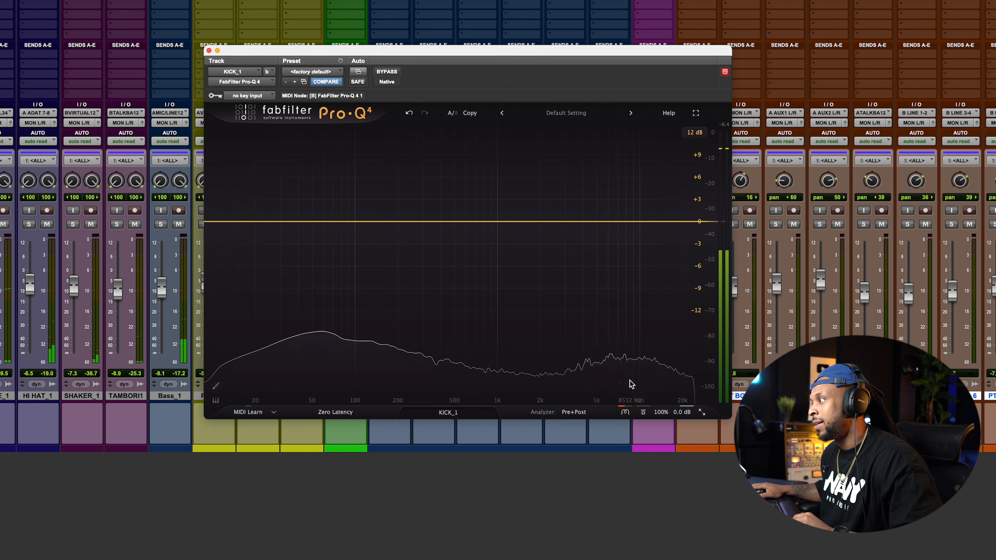
# Set the kick Pro-Q 4's character mode to Warm again and resume playback
pyautogui.click(625, 413)
pyautogui.click(643, 453)
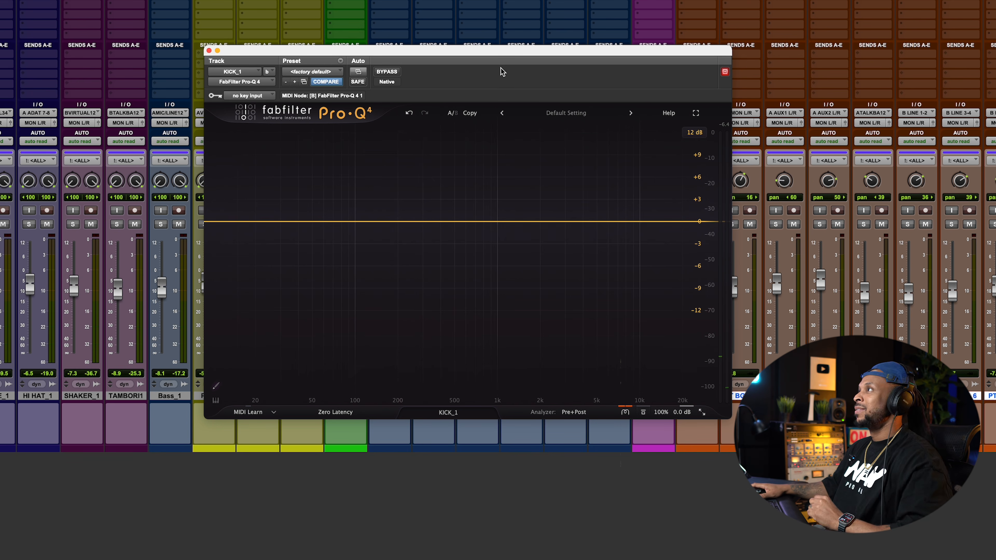
pyautogui.press('space')
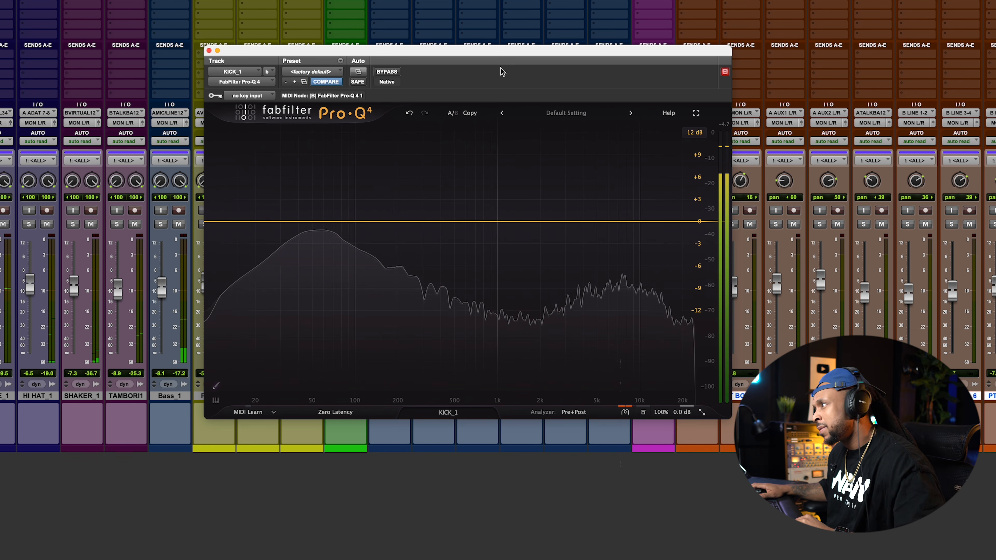
# Stop playback and deactivate the ALL mix group
pyautogui.press('space')
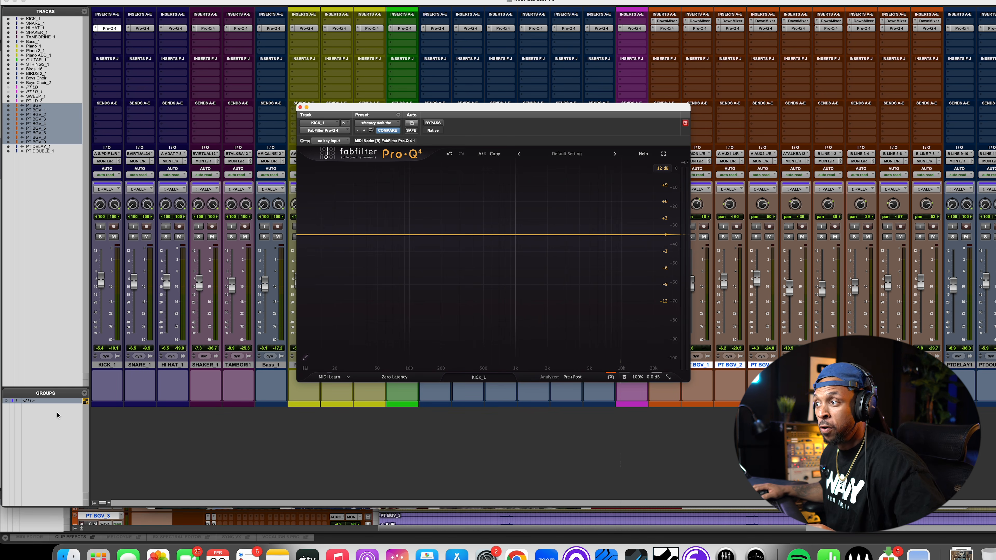
pyautogui.click(47, 402)
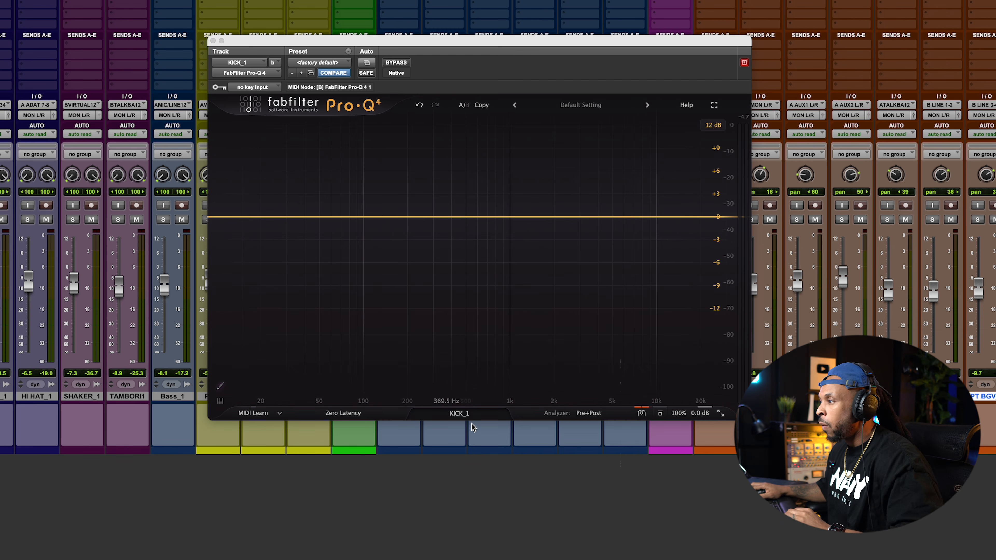
# Open the kick Pro-Q 4's instance list and browse through every Pro-Q 4 instance in the session
pyautogui.click(460, 414)
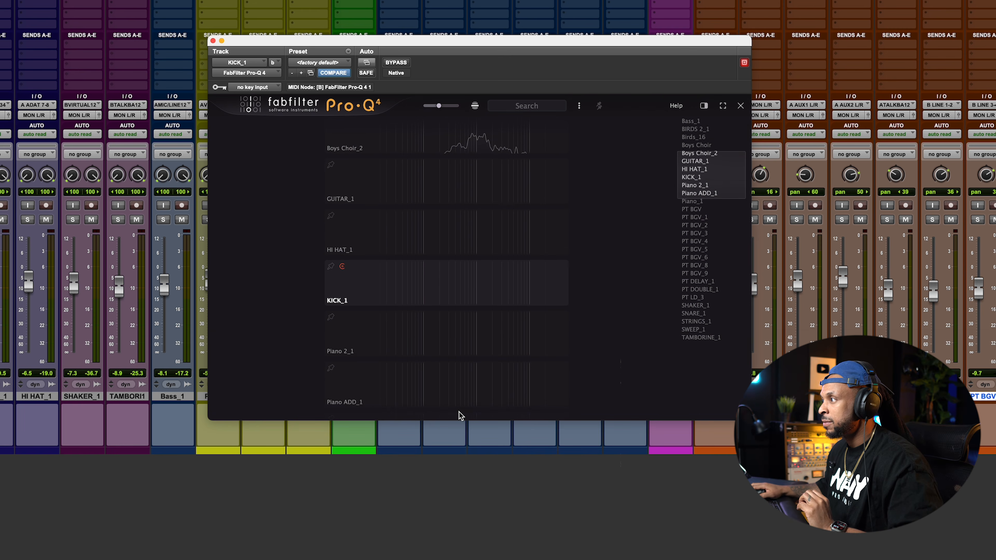
pyautogui.scroll(5, 626, 345)
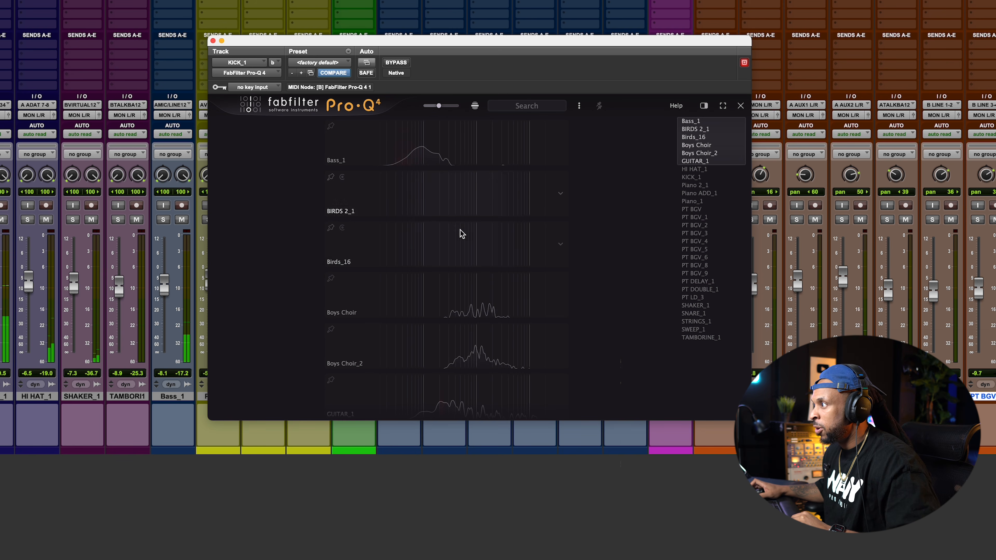
pyautogui.scroll(-2, 460, 307)
pyautogui.scroll(-3, 497, 317)
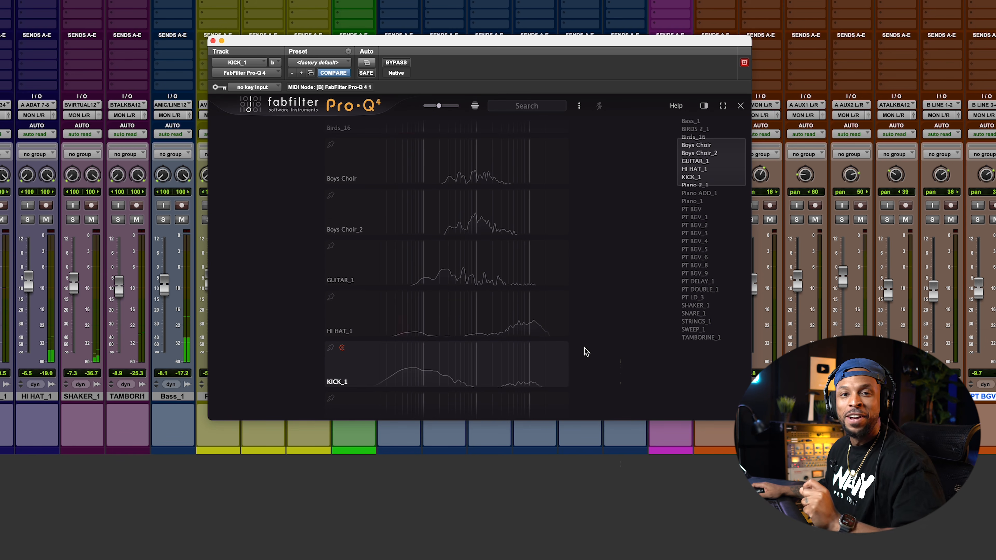
pyautogui.scroll(-1, 605, 341)
pyautogui.scroll(-8, 605, 340)
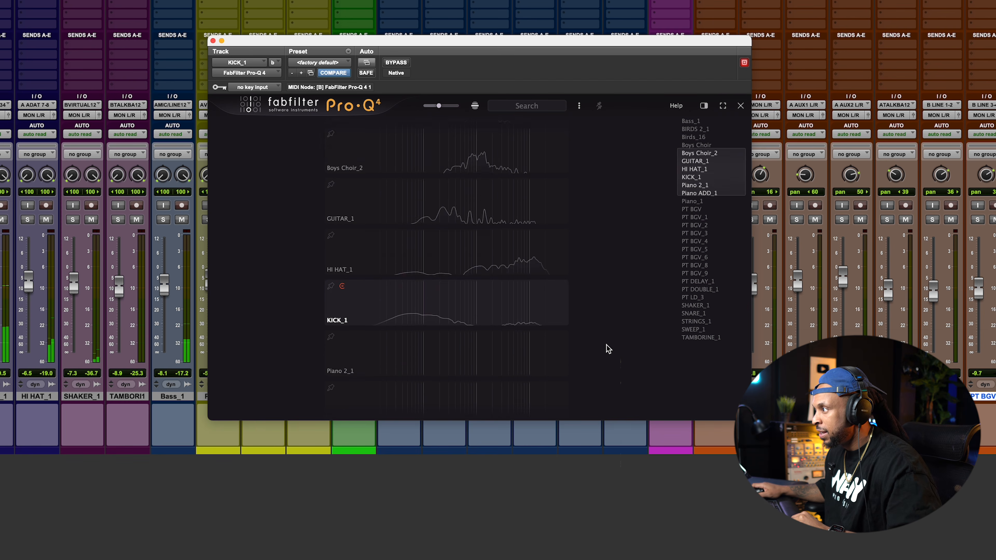
pyautogui.scroll(10, 584, 335)
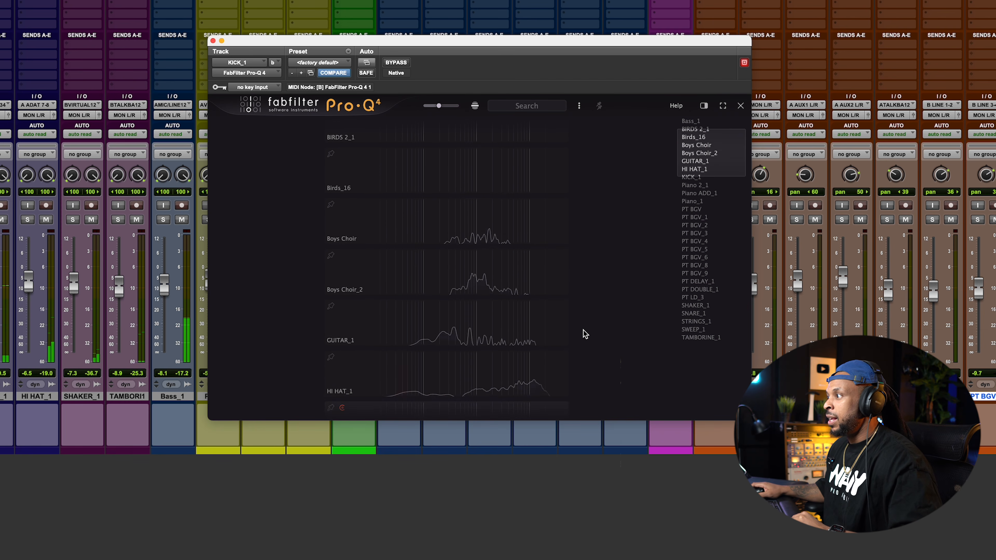
pyautogui.scroll(2, 549, 287)
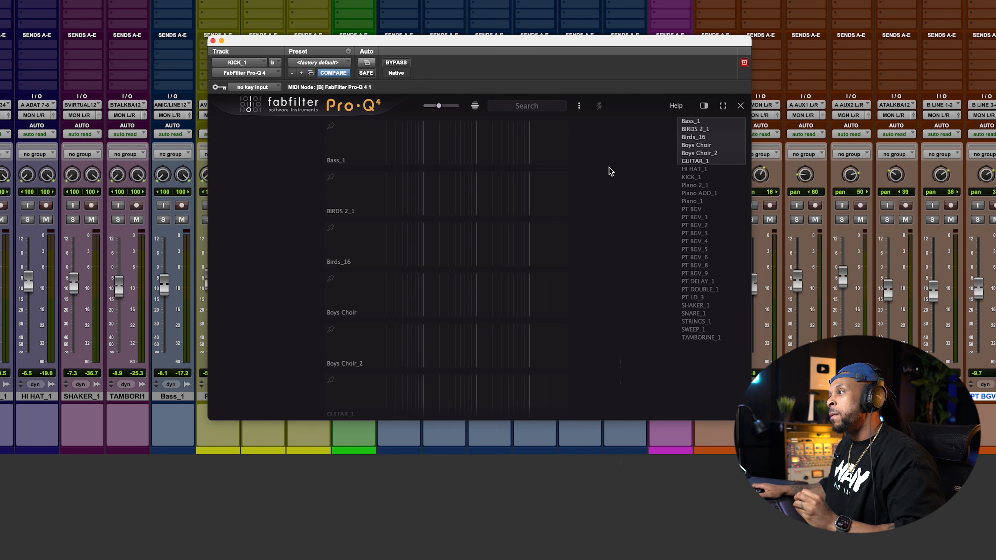
pyautogui.scroll(-20, 499, 273)
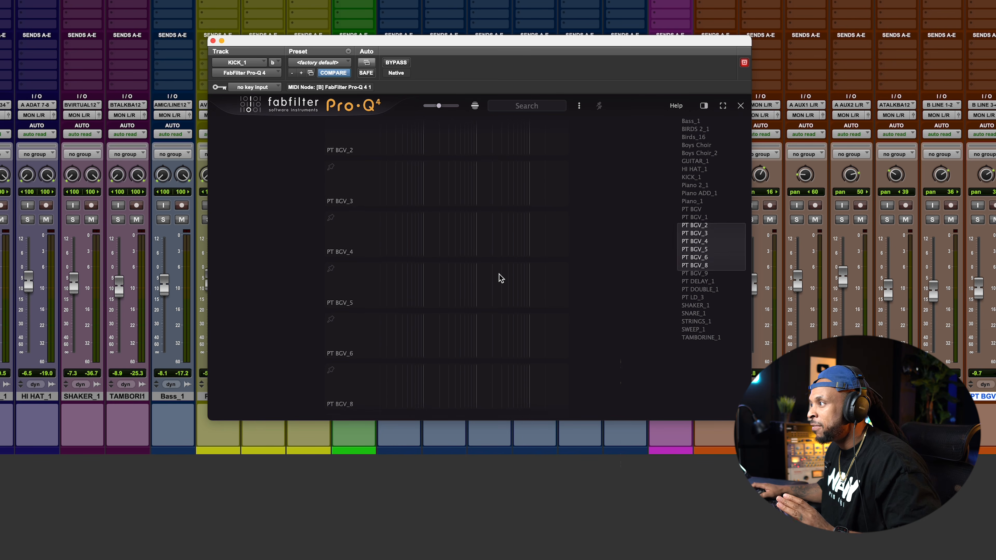
pyautogui.scroll(2, 589, 259)
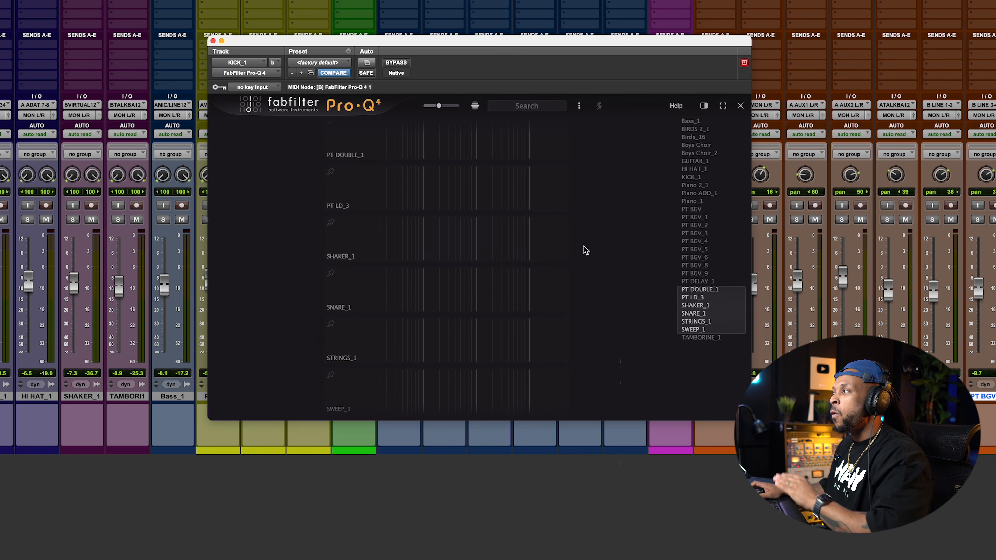
pyautogui.scroll(-2, 588, 267)
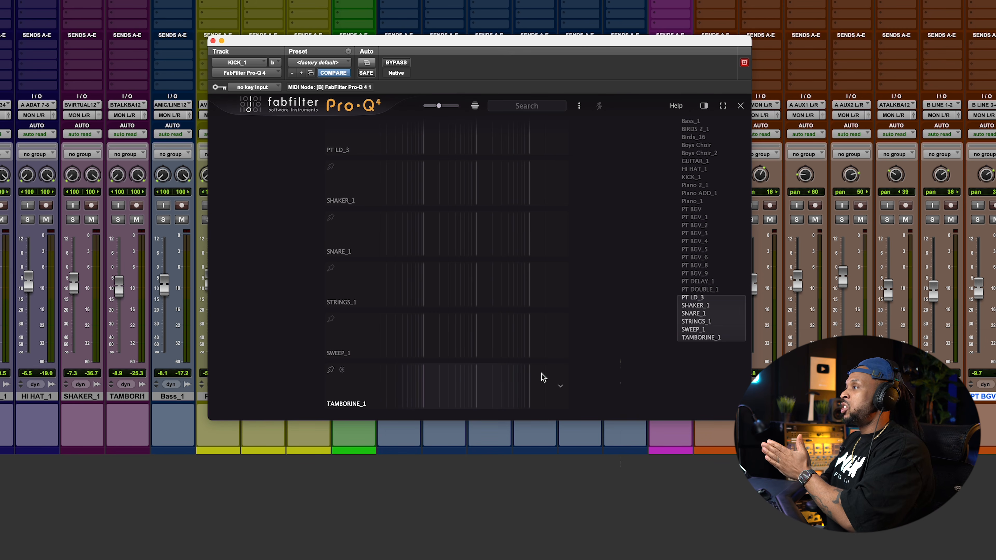
# Start playback and, in the instance list, cut PT BGV_2 by about 1.9 dB around 425 Hz
pyautogui.press('space')
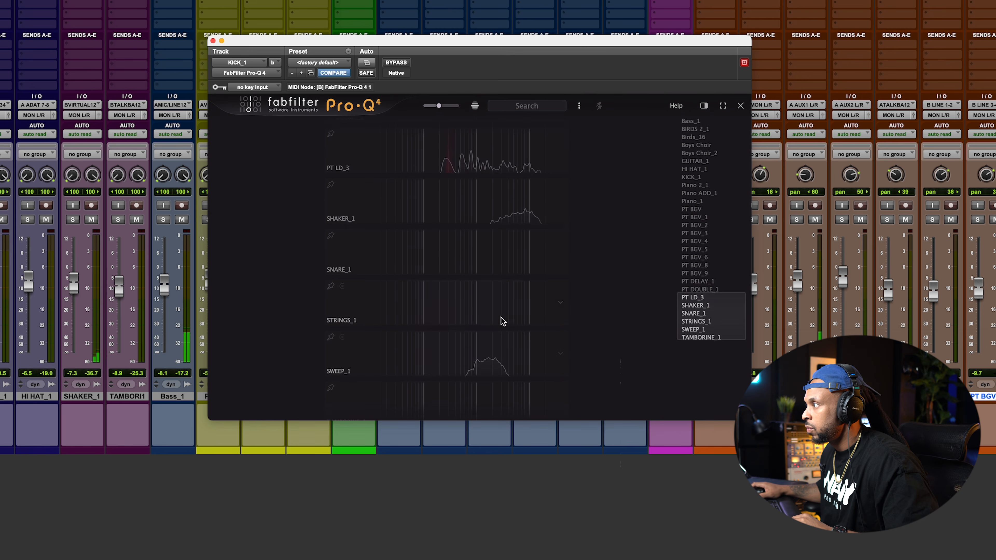
pyautogui.scroll(3, 549, 231)
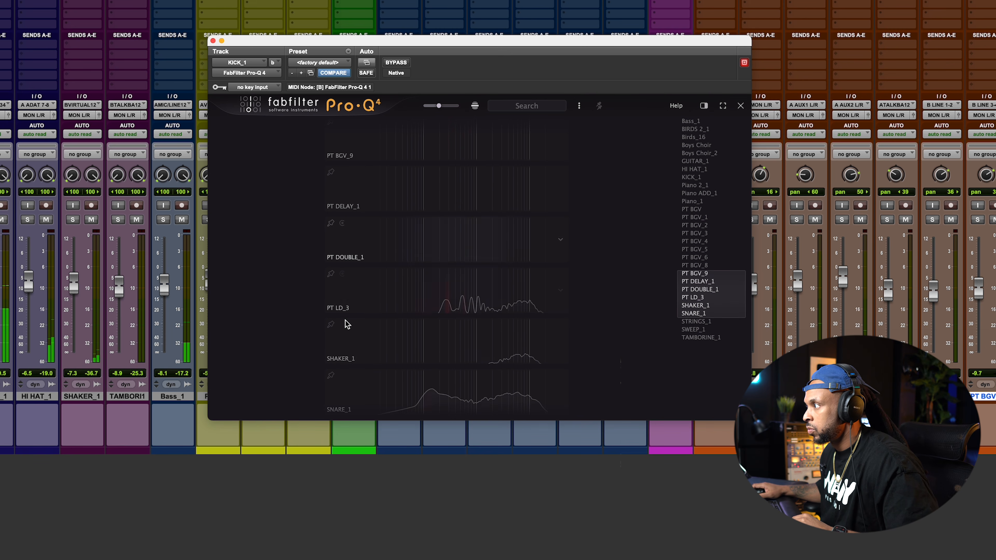
pyautogui.scroll(1, 549, 267)
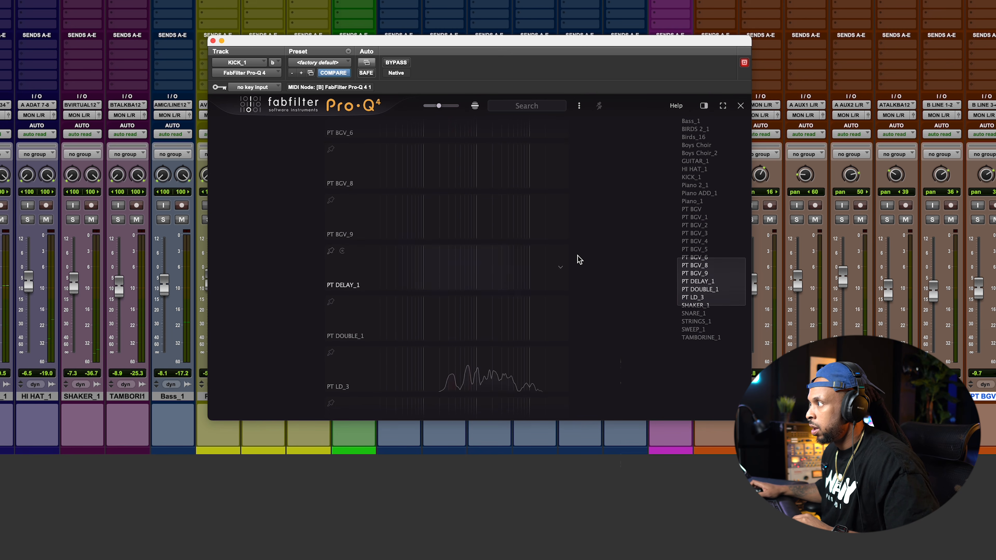
pyautogui.scroll(2, 575, 261)
pyautogui.scroll(2, 490, 264)
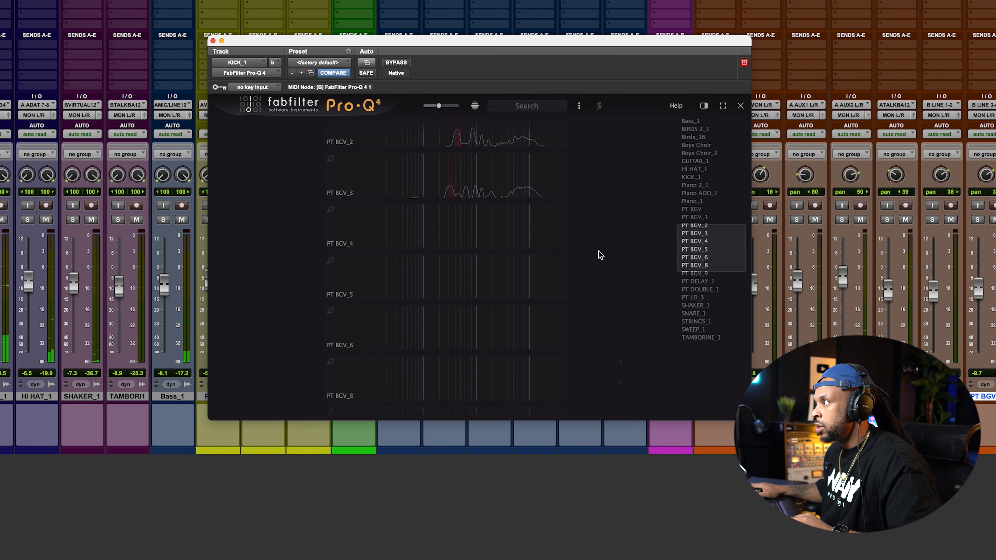
pyautogui.scroll(3, 598, 254)
pyautogui.scroll(1, 597, 256)
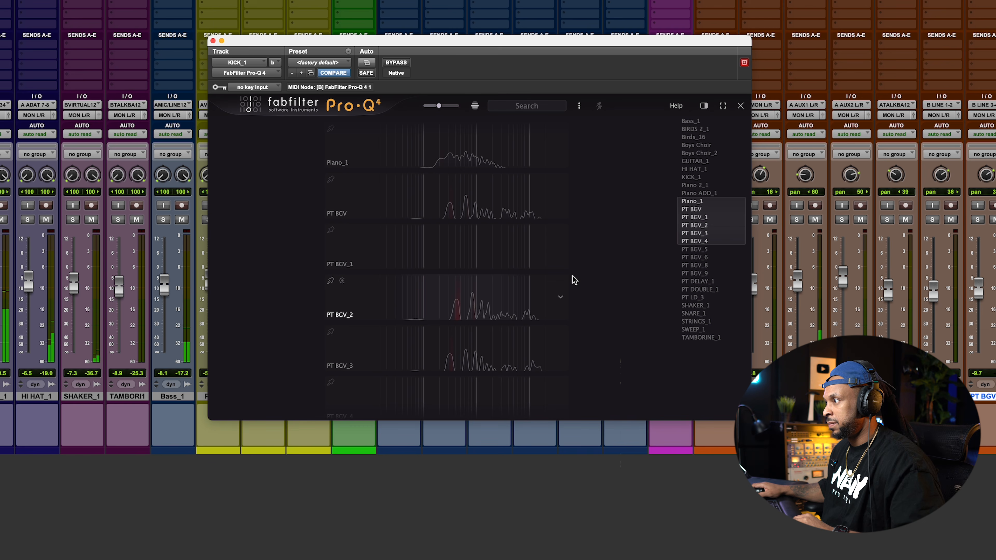
pyautogui.click(456, 300)
pyautogui.click(444, 297)
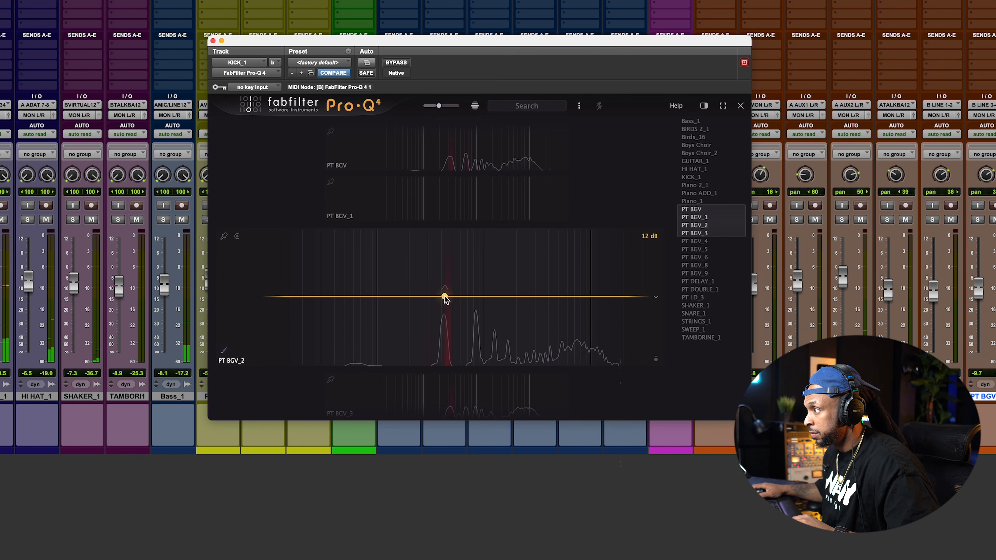
pyautogui.moveTo(445, 297); pyautogui.dragTo(444, 301)
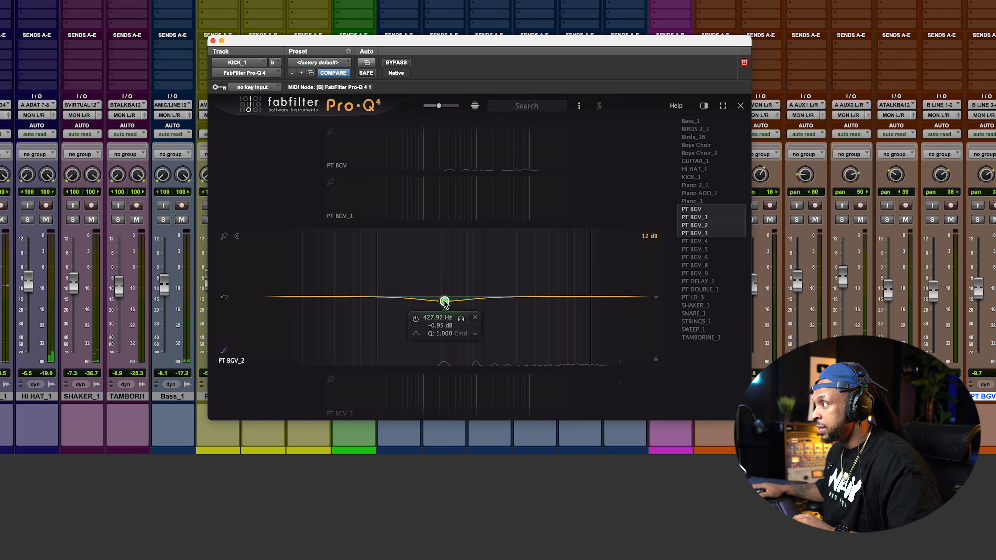
pyautogui.moveTo(444, 303); pyautogui.dragTo(444, 306)
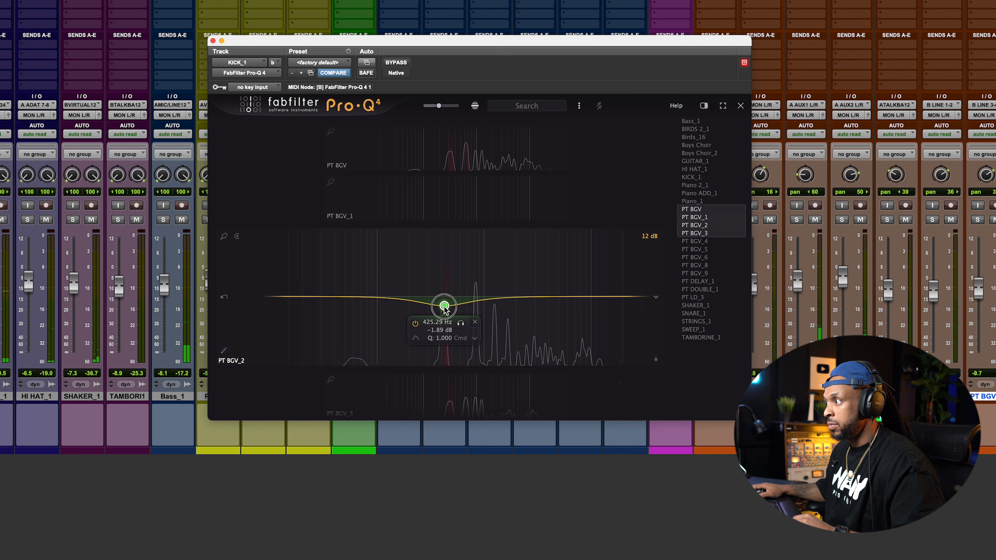
# Expand PT BGV in the instance list and cut it by about 1.5 dB around 250 Hz
pyautogui.click(561, 148)
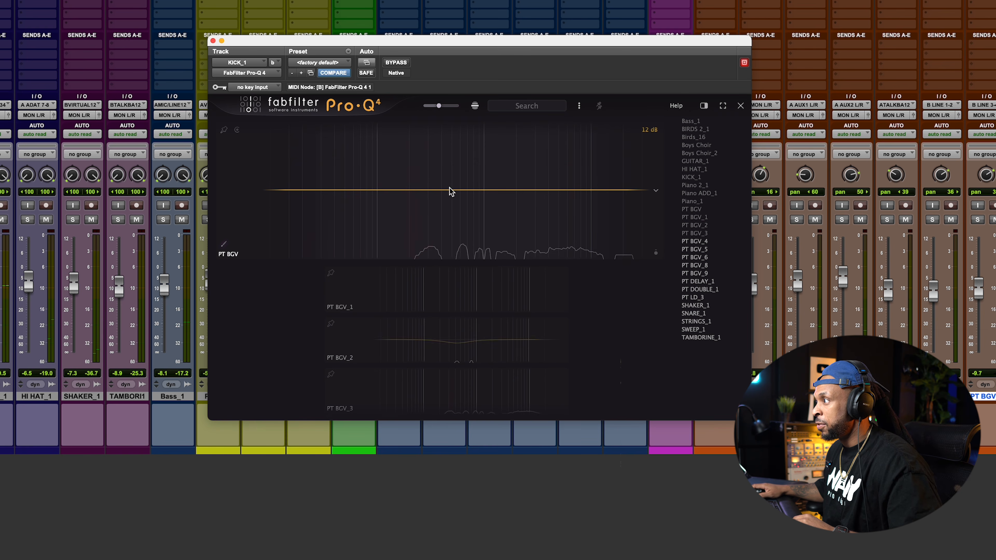
pyautogui.moveTo(417, 190); pyautogui.dragTo(417, 197)
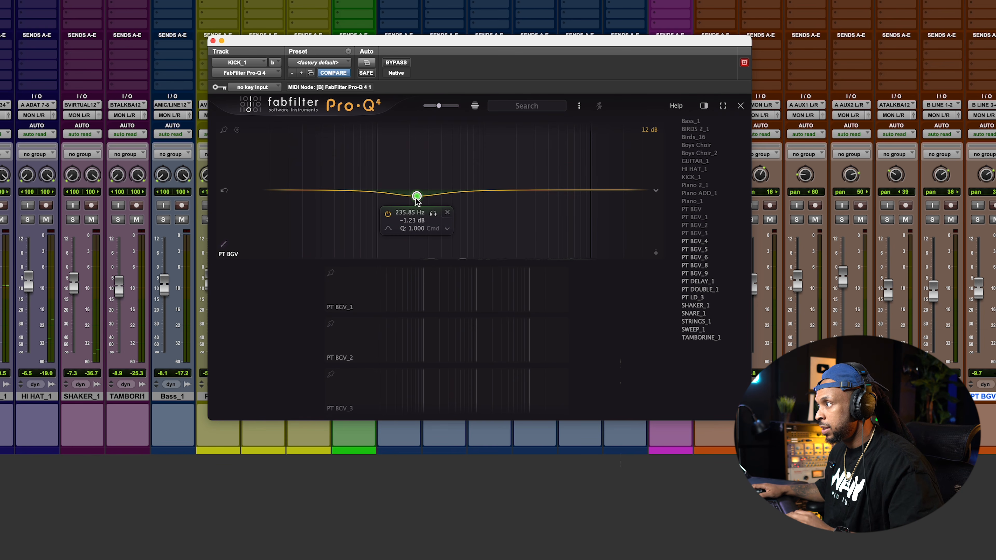
pyautogui.press('space')
pyautogui.moveTo(416, 197); pyautogui.dragTo(419, 198)
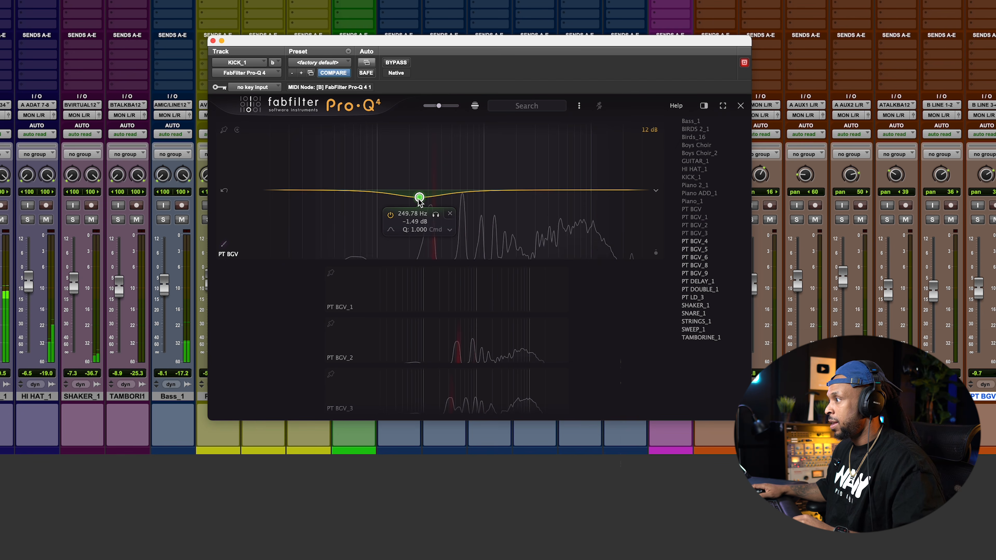
# Expand PT BGV_3 in the instance list and cut it by about 1.6 dB around 243 Hz
pyautogui.click(469, 340)
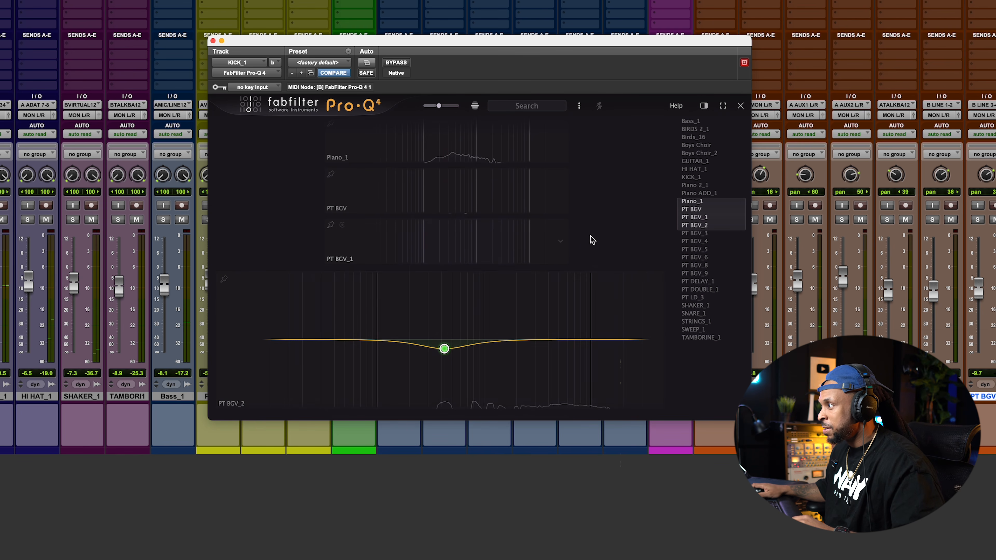
pyautogui.click(640, 214)
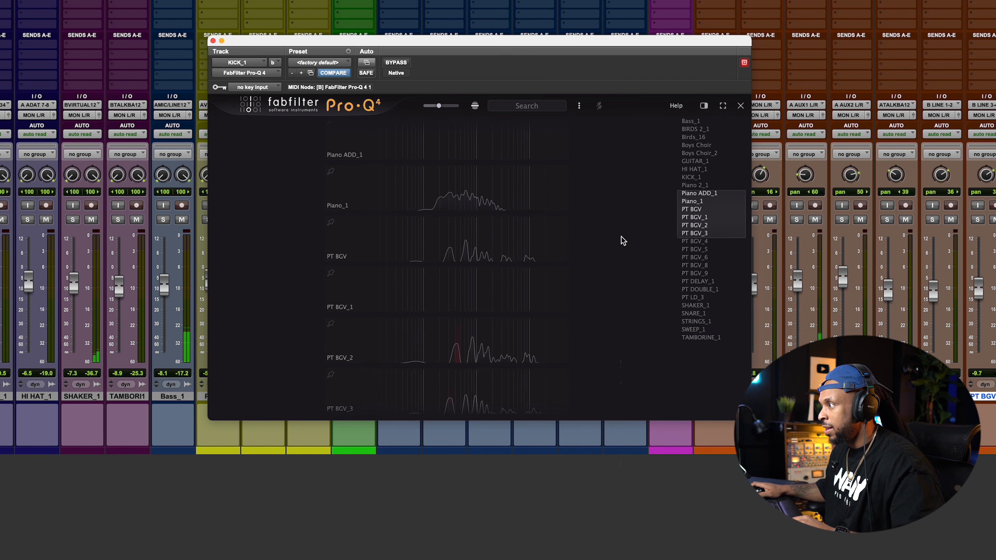
pyautogui.click(455, 371)
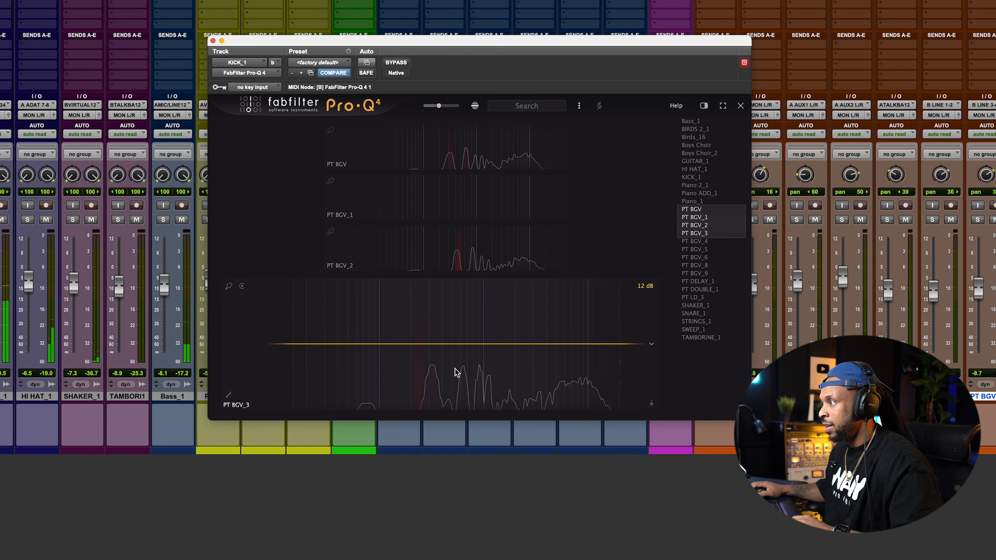
pyautogui.click(418, 351)
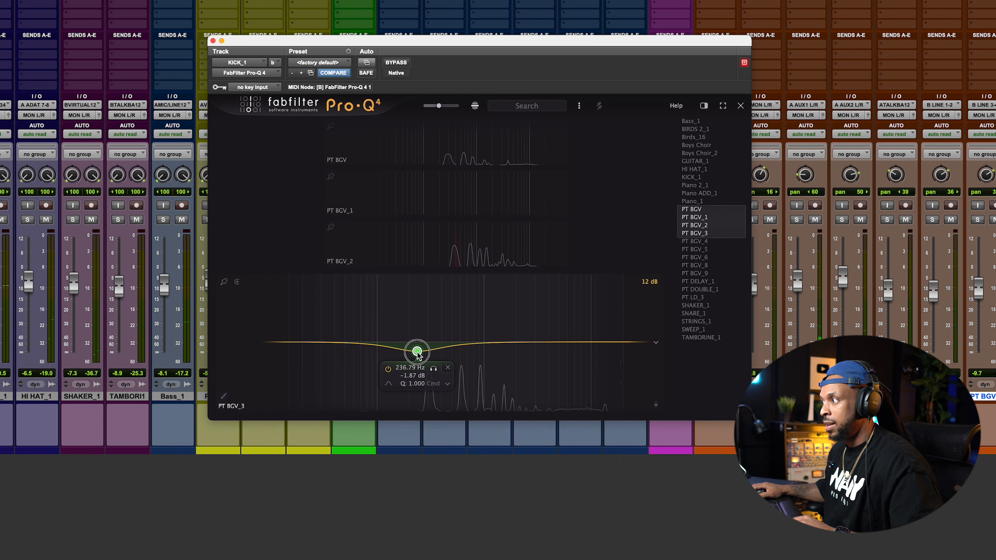
pyautogui.moveTo(417, 350); pyautogui.dragTo(418, 350)
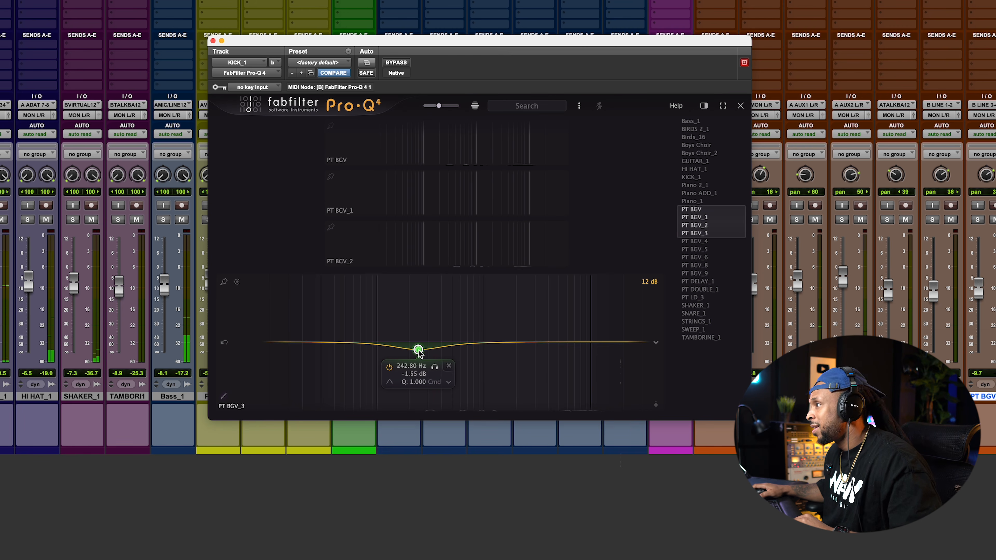
# Expand Piano_1 in the instance list and cut it by about 1.1 dB around 268 Hz
pyautogui.scroll(5, 601, 216)
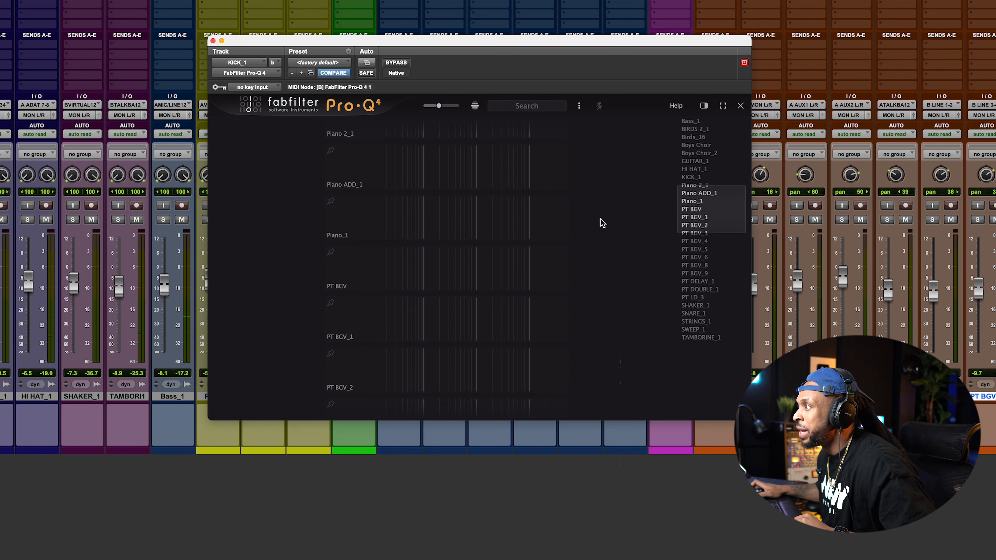
pyautogui.scroll(2, 598, 221)
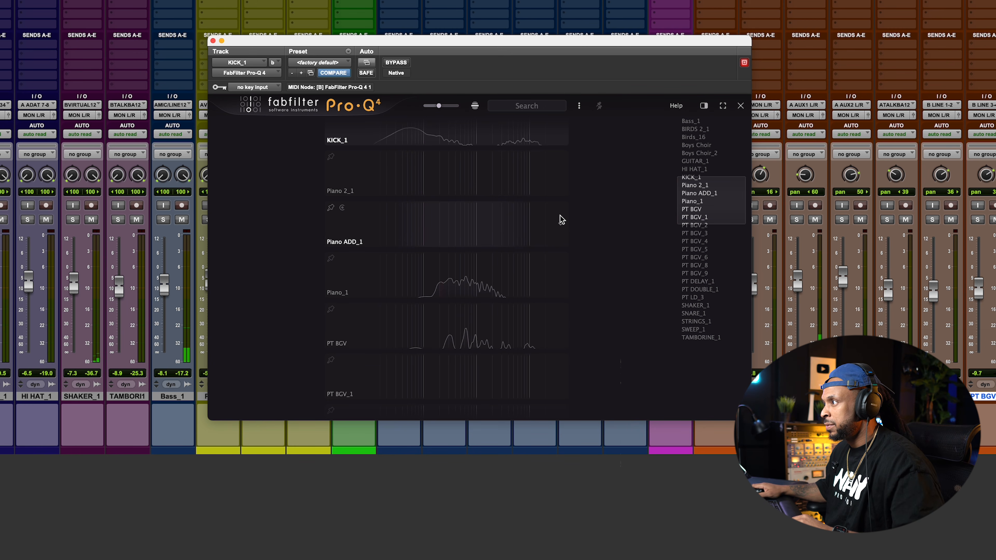
pyautogui.scroll(-1, 574, 233)
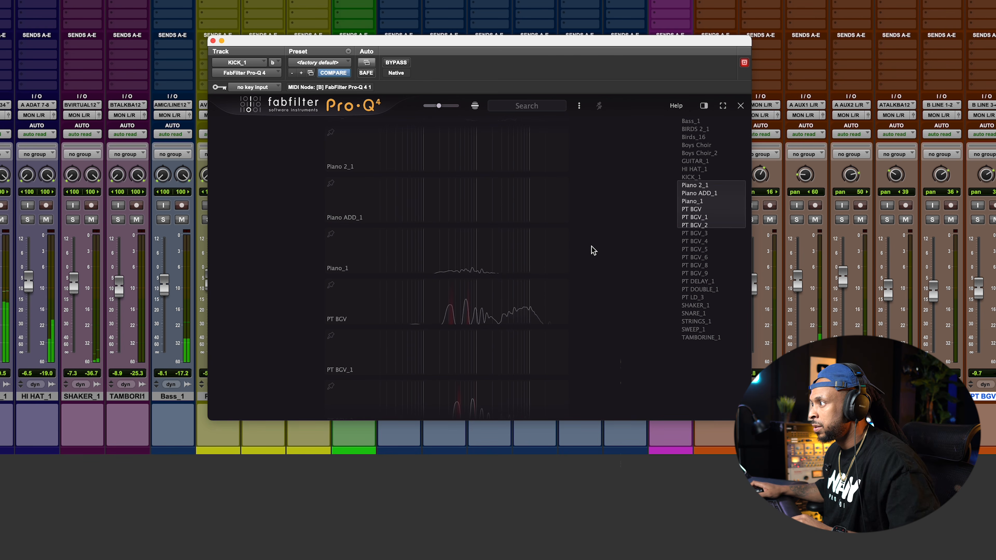
pyautogui.click(443, 262)
pyautogui.moveTo(455, 252); pyautogui.dragTo(423, 257)
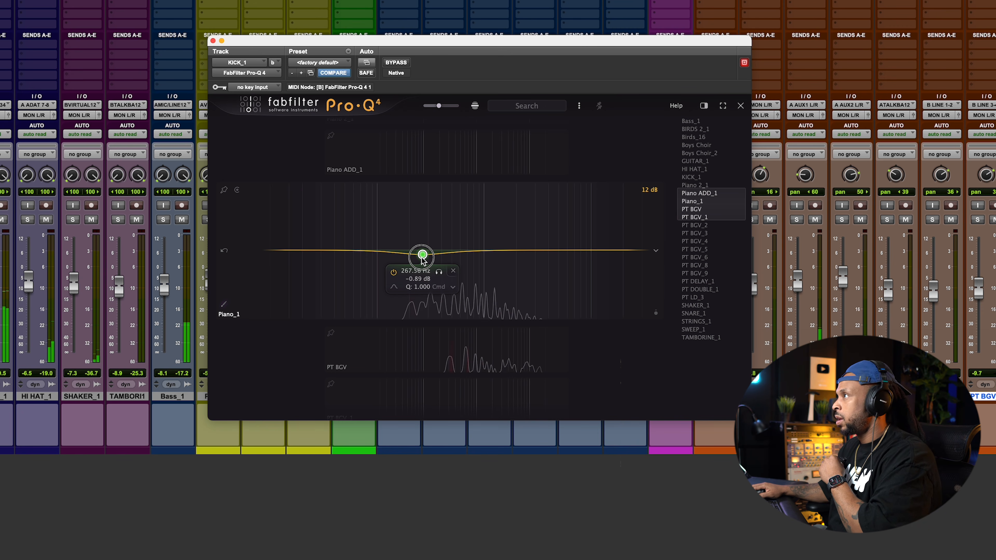
pyautogui.moveTo(421, 257); pyautogui.dragTo(421, 259)
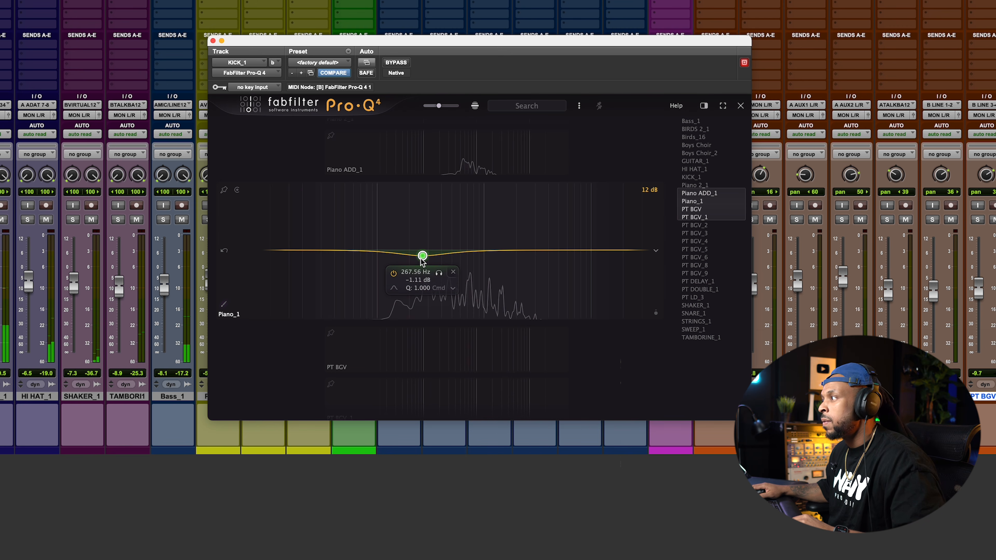
pyautogui.scroll(-8, 554, 352)
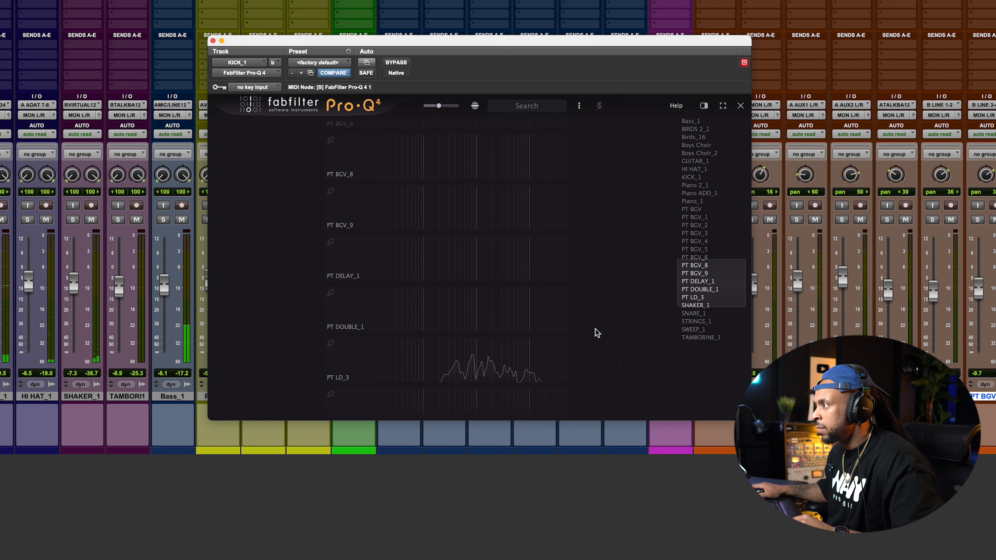
pyautogui.scroll(12, 594, 333)
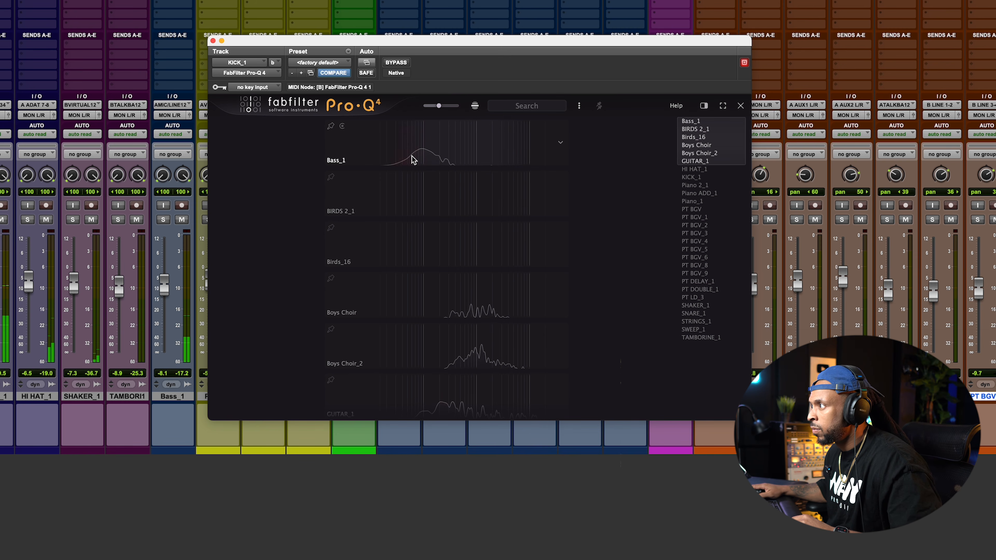
pyautogui.scroll(-1, 473, 232)
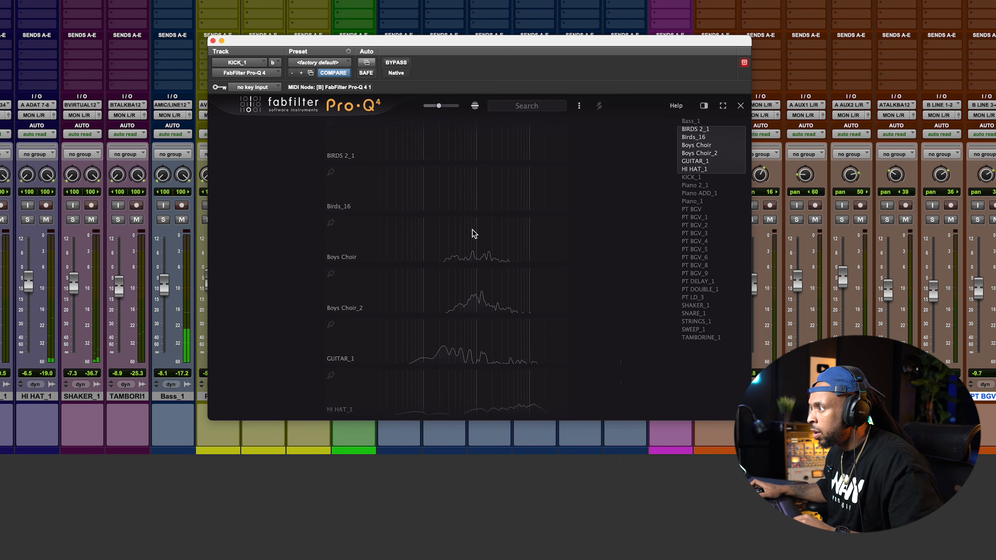
# Expand Bass_1 in the instance list, add a band at about 64 Hz and make it dynamic
pyautogui.scroll(-3, 474, 233)
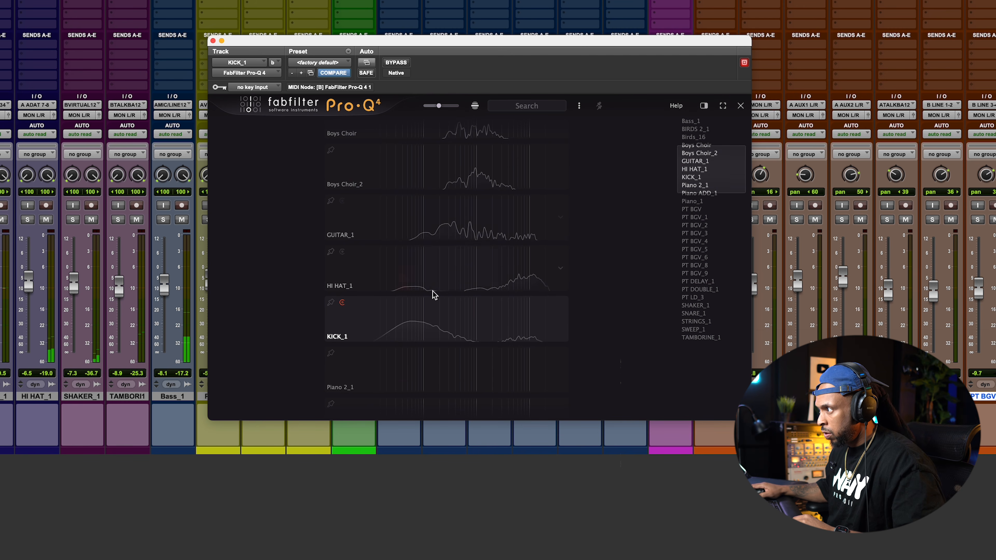
pyautogui.scroll(3, 409, 319)
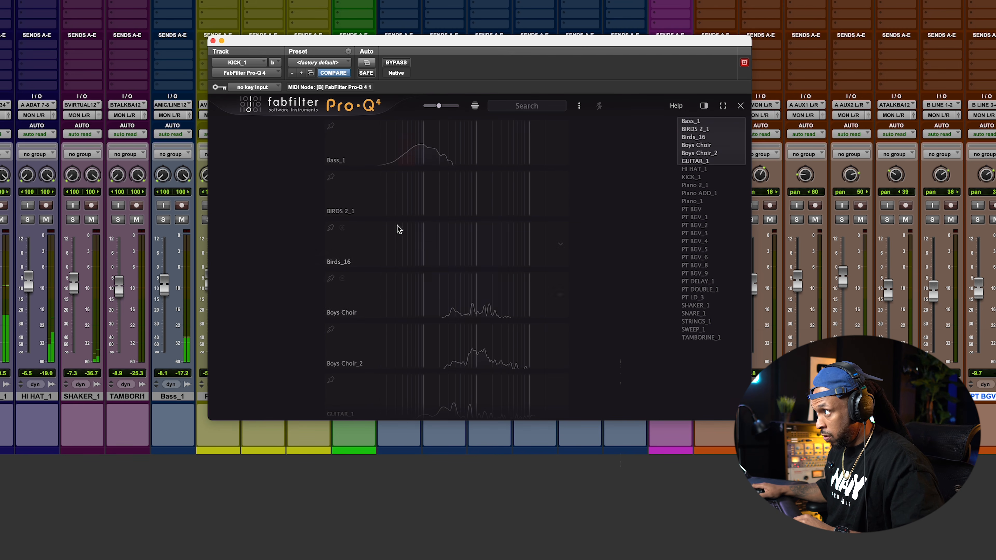
pyautogui.click(407, 153)
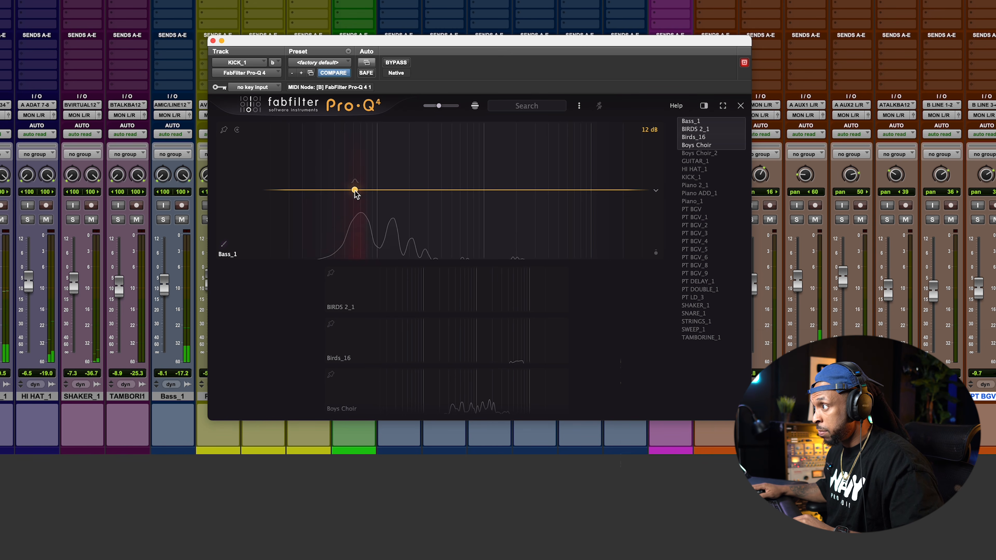
pyautogui.click(356, 191)
pyautogui.rightClick(357, 191)
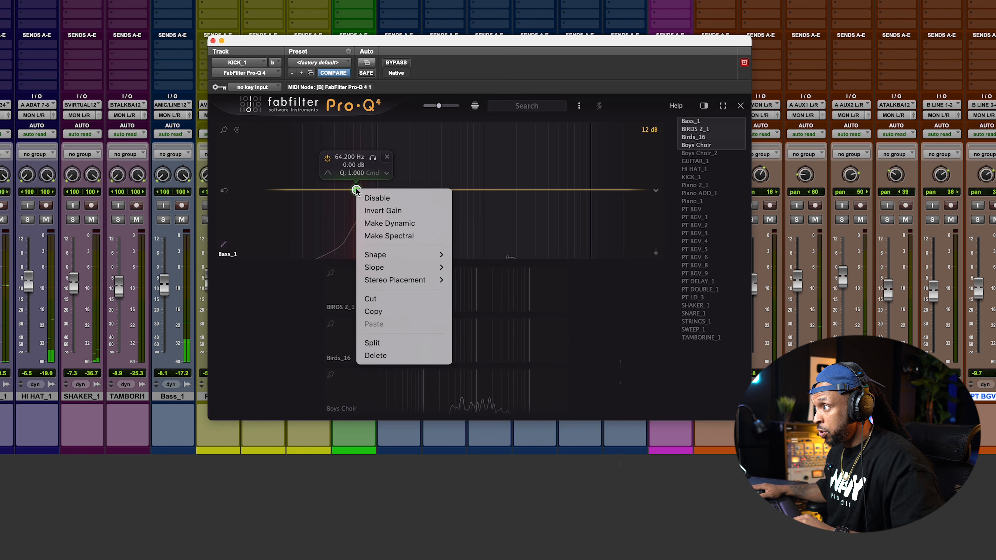
pyautogui.click(383, 222)
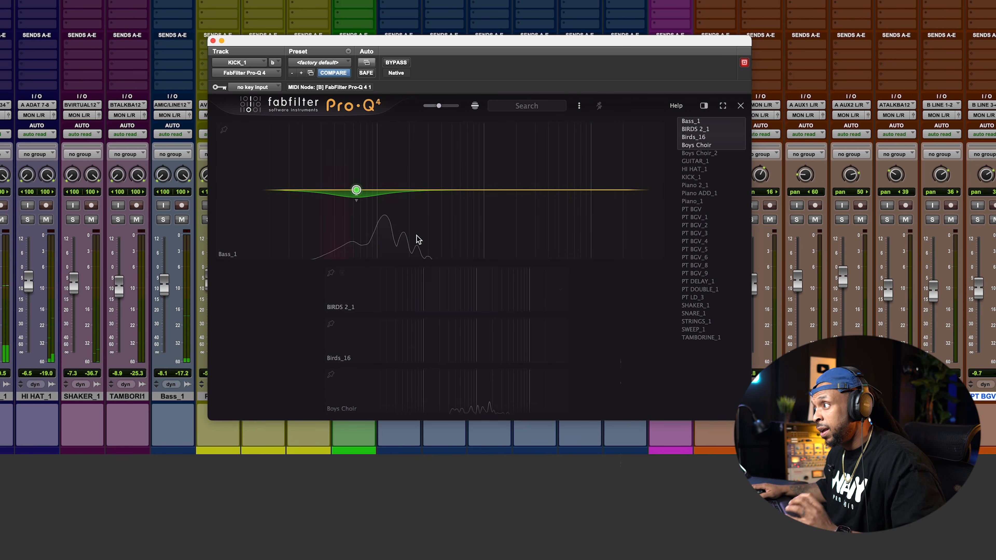
# Close the Pro-Q 4 plugin window
pyautogui.moveTo(351, 195)
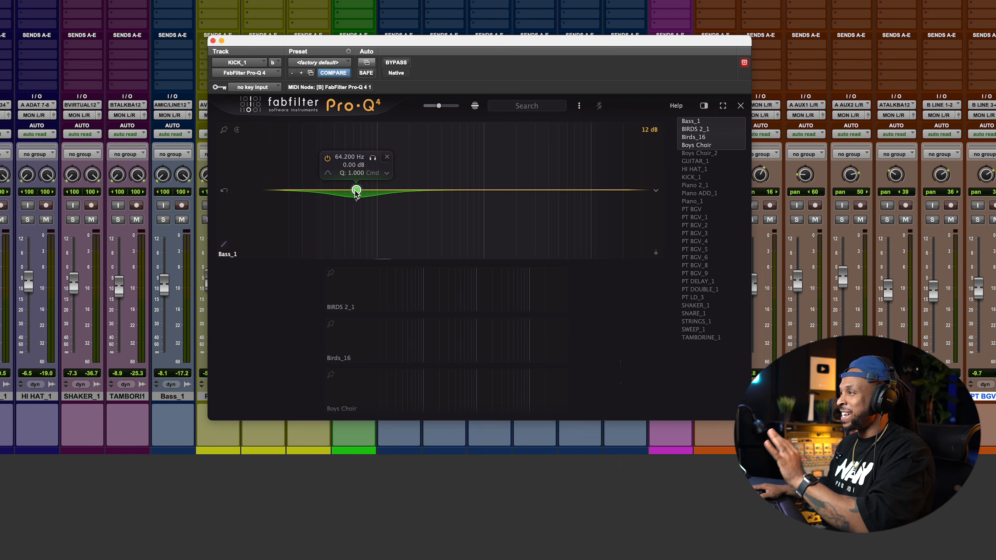
pyautogui.rightClick(356, 192)
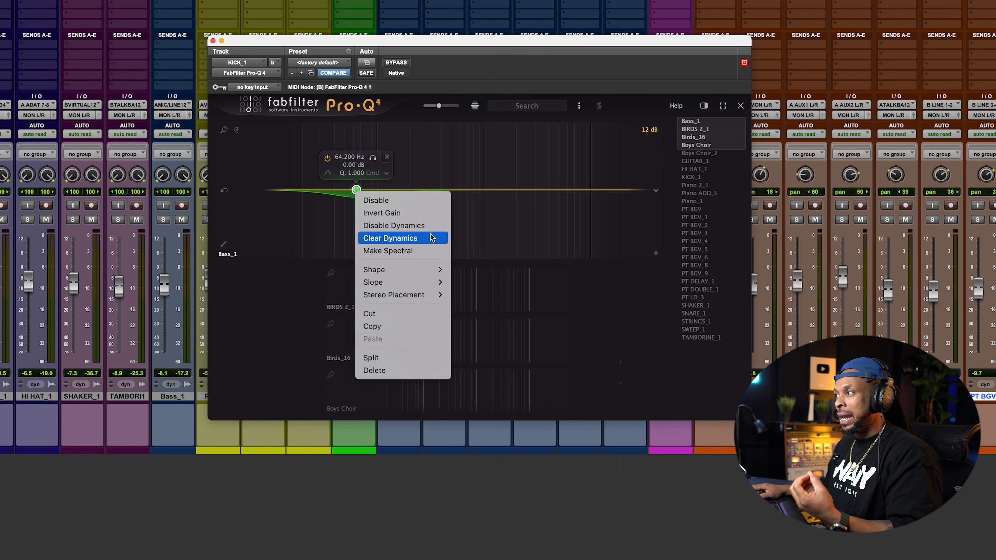
pyautogui.click(607, 349)
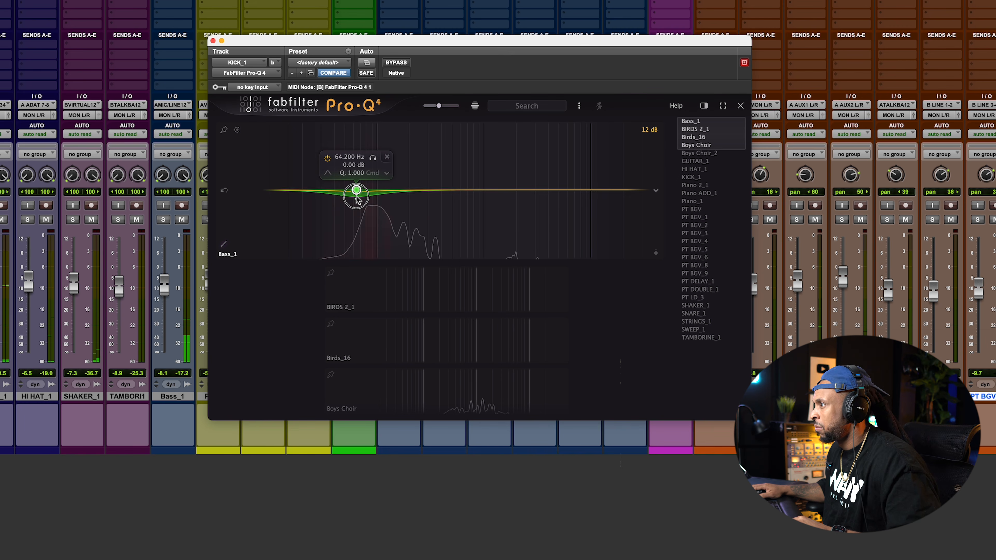
pyautogui.click(212, 41)
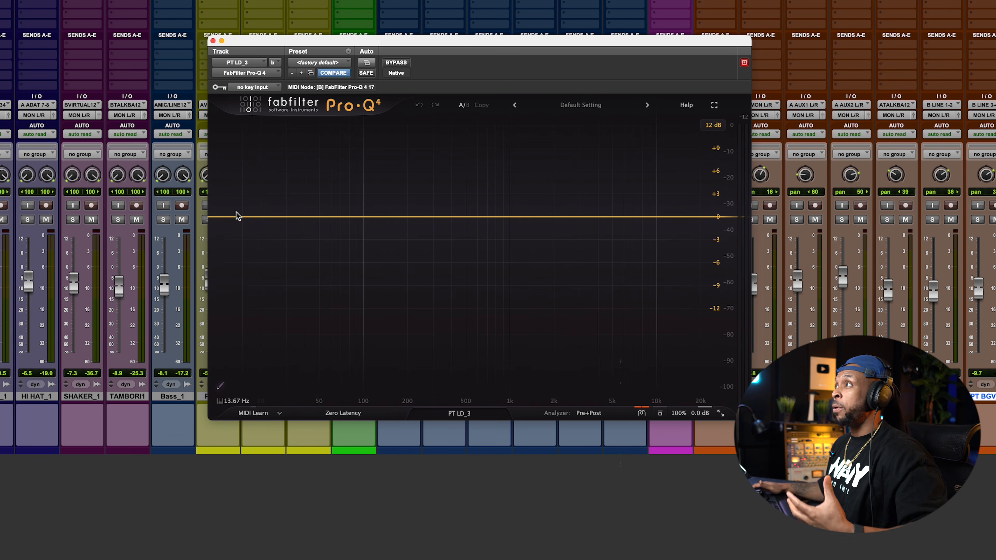
# Start playback on PT LD_3 and add a 12 dB/oct low cut at about 80 Hz
pyautogui.press('space')
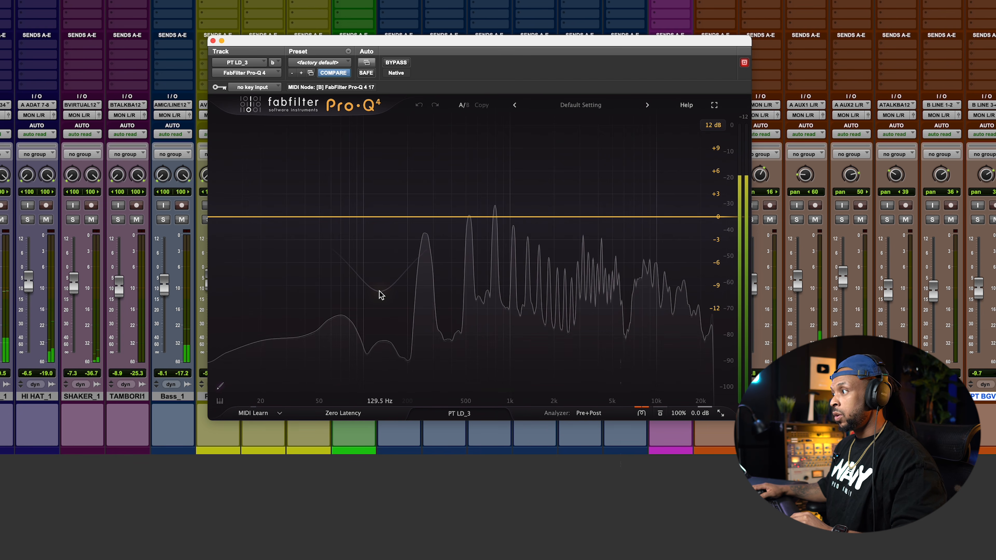
pyautogui.moveTo(215, 217); pyautogui.dragTo(348, 226)
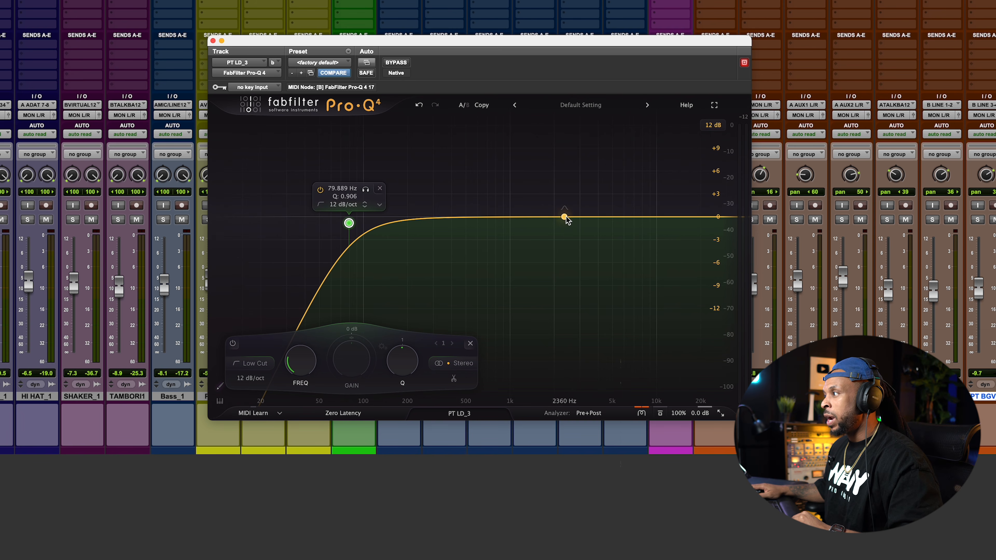
# Add bell bands near 634 Hz and 9.9 kHz, cutting the lower band about 1 dB with Q 0.331
pyautogui.click(477, 218)
pyautogui.click(655, 217)
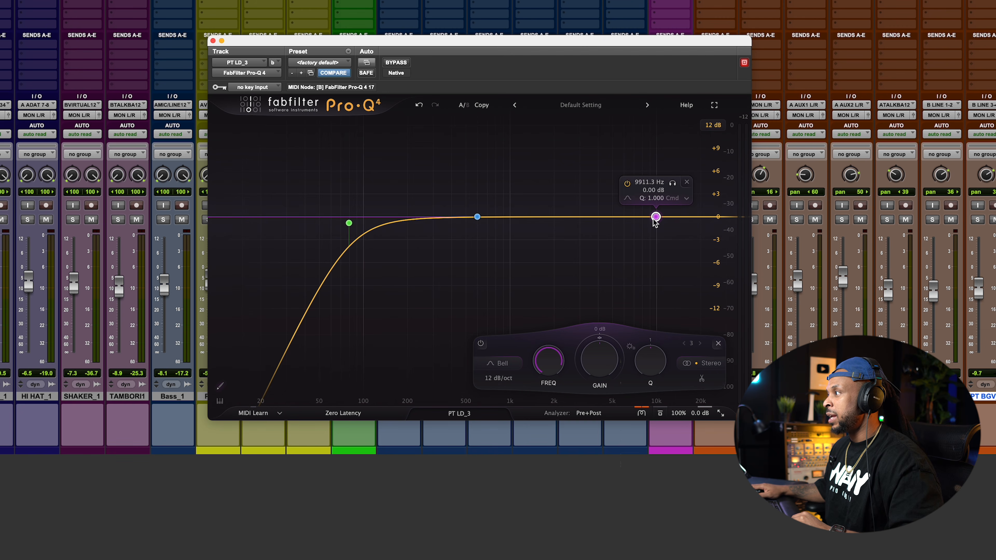
pyautogui.moveTo(478, 218); pyautogui.dragTo(481, 218)
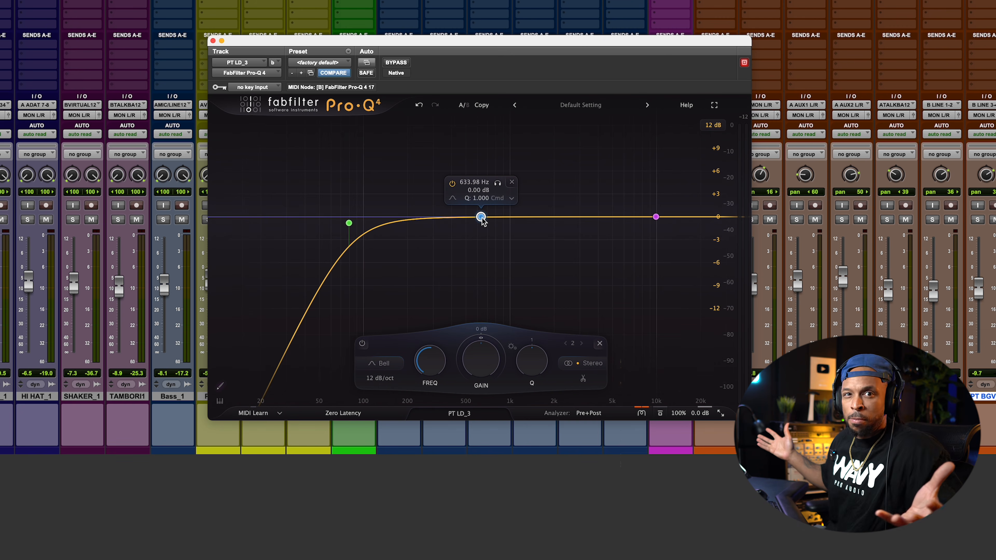
pyautogui.moveTo(533, 362)
pyautogui.mouseDown()
pyautogui.moveTo(534, 341)
pyautogui.moveTo(517, 401)
pyautogui.moveTo(525, 359)
pyautogui.mouseUp()
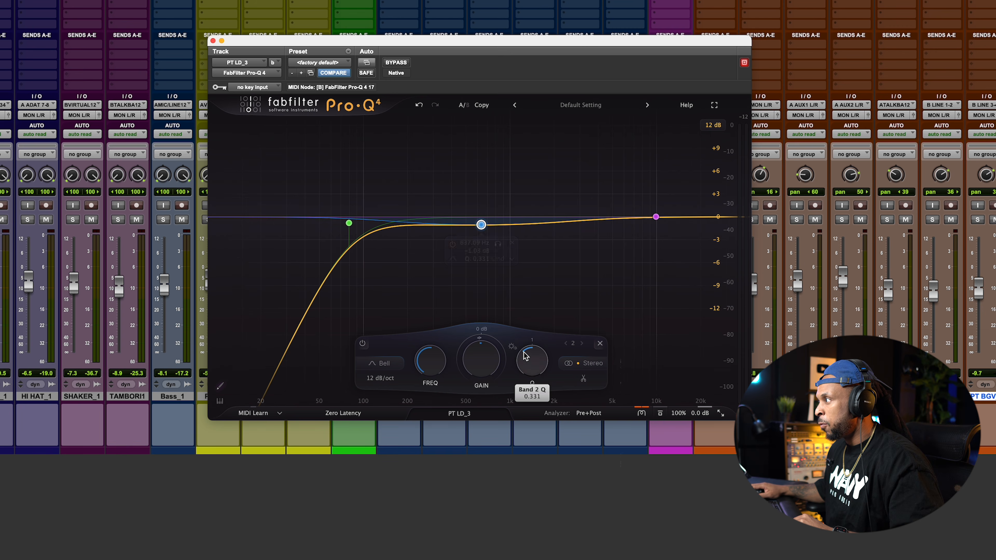
# Set the 9.9 kHz band's Q to 0.223 and boost it about 0.85 dB
pyautogui.click(656, 216)
pyautogui.moveTo(663, 363); pyautogui.dragTo(637, 396)
pyautogui.moveTo(655, 217); pyautogui.dragTo(655, 210)
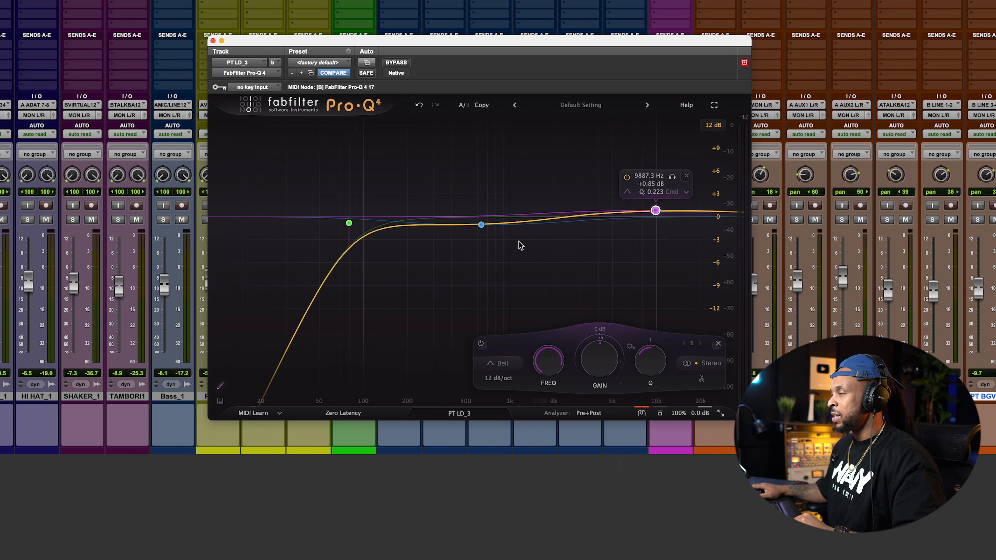
# Make both the mid cut band and the high boost band dynamic
pyautogui.rightClick(481, 225)
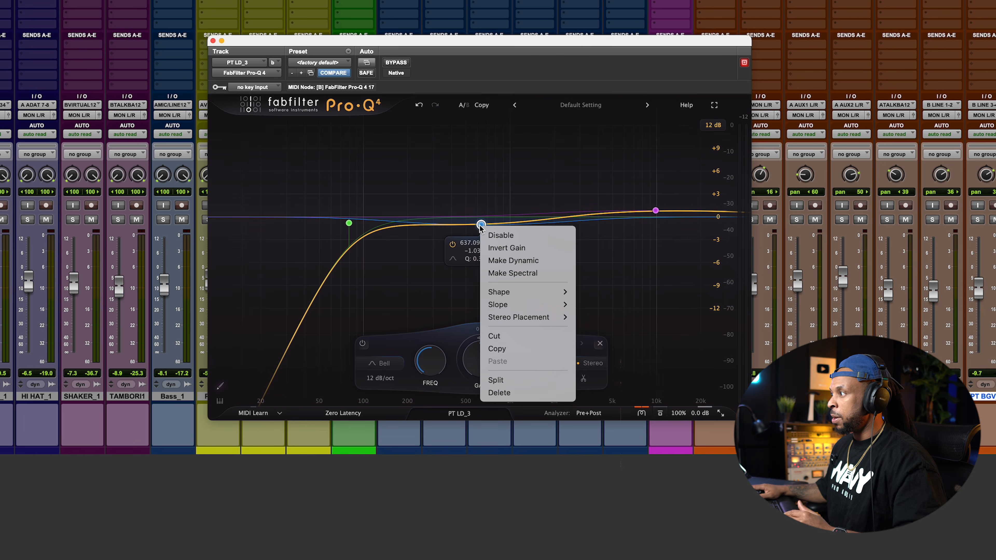
pyautogui.click(492, 260)
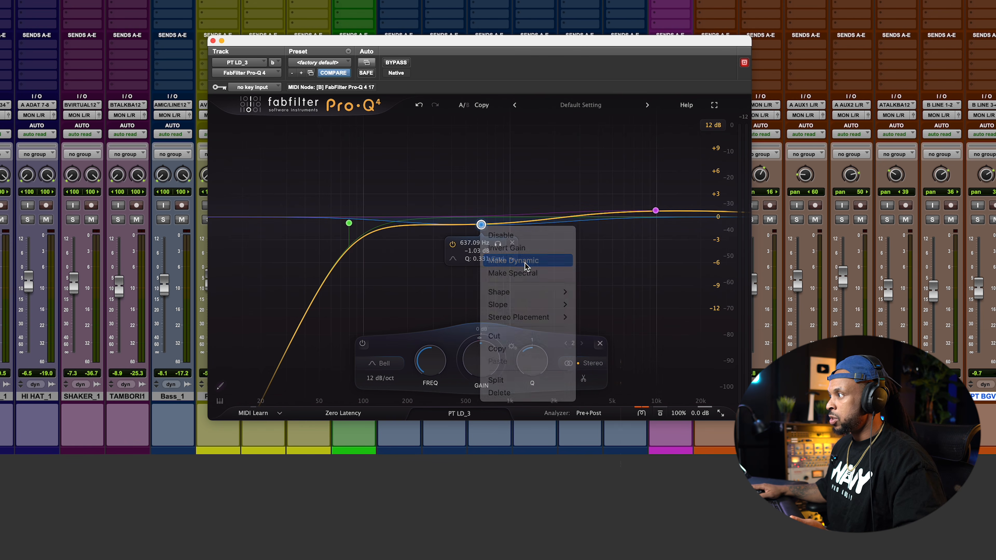
pyautogui.rightClick(655, 210)
pyautogui.click(691, 245)
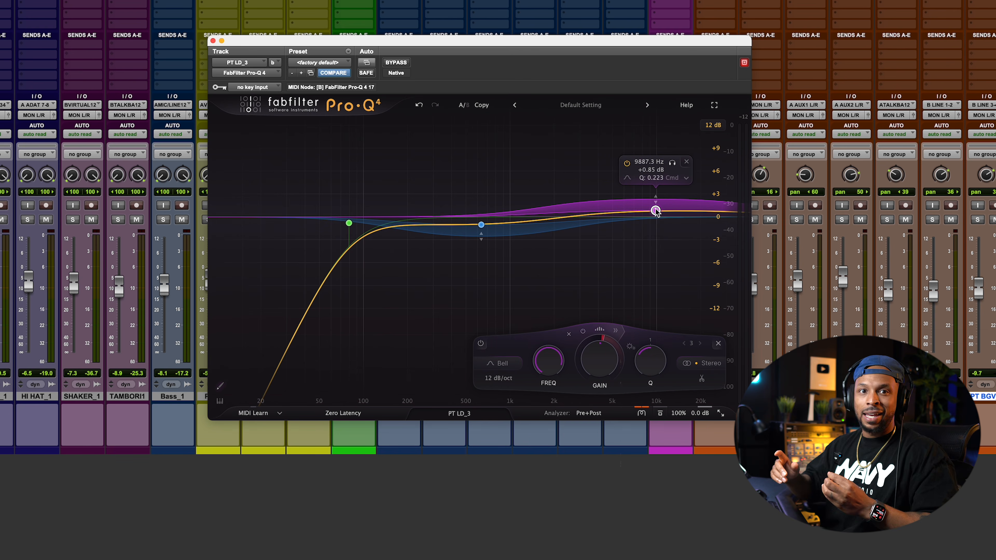
# Start playback, move the mid band to about 584 Hz at -0.92 dB and set its Q to 0.455
pyautogui.press('space')
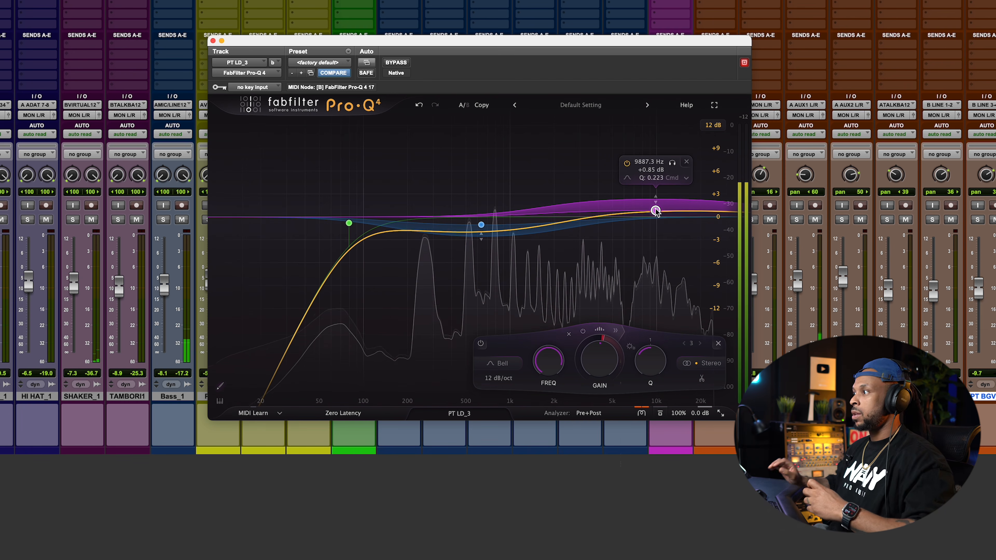
pyautogui.moveTo(475, 224)
pyautogui.moveTo(481, 224); pyautogui.dragTo(476, 224)
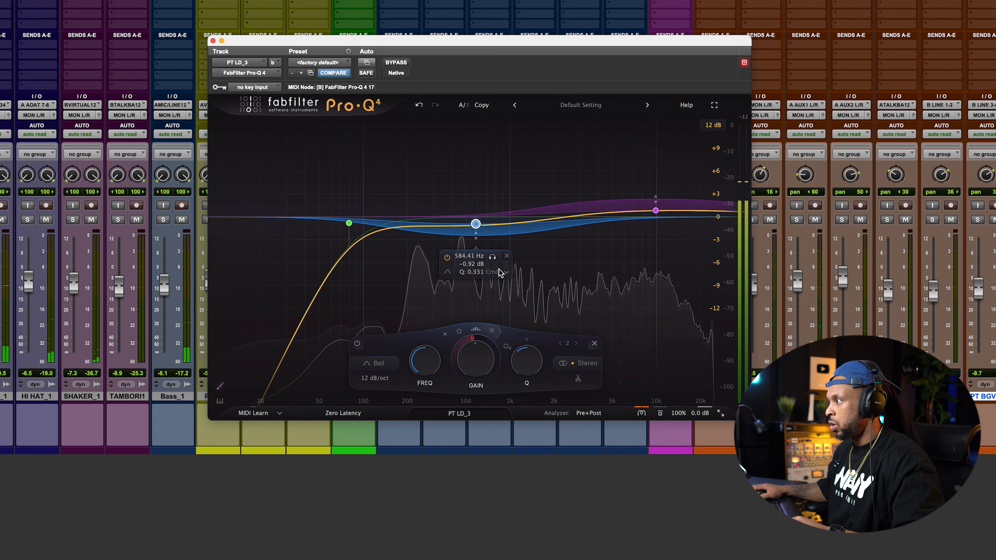
pyautogui.moveTo(522, 370); pyautogui.dragTo(523, 366)
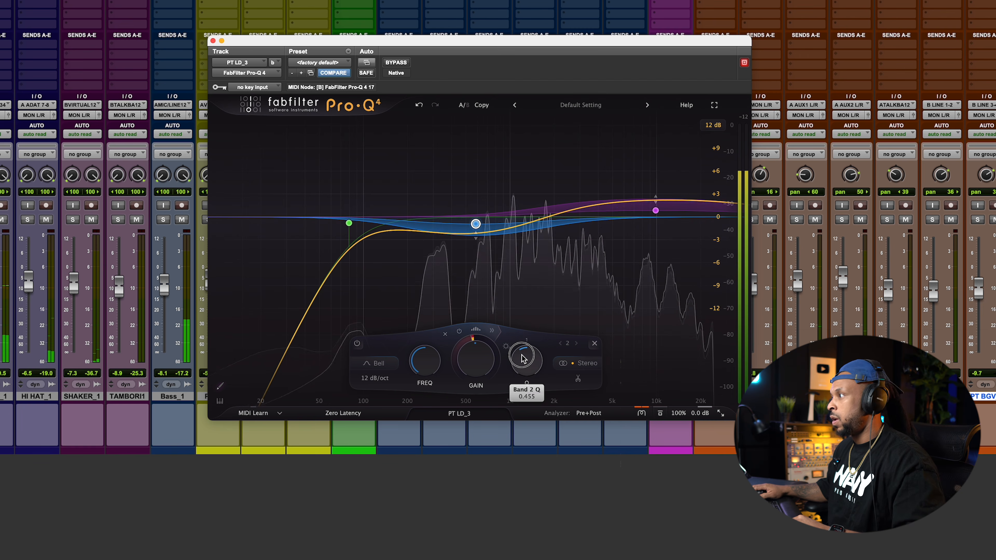
# Lower the high band's gain to about 0 dB
pyautogui.moveTo(647, 212)
pyautogui.moveTo(486, 231)
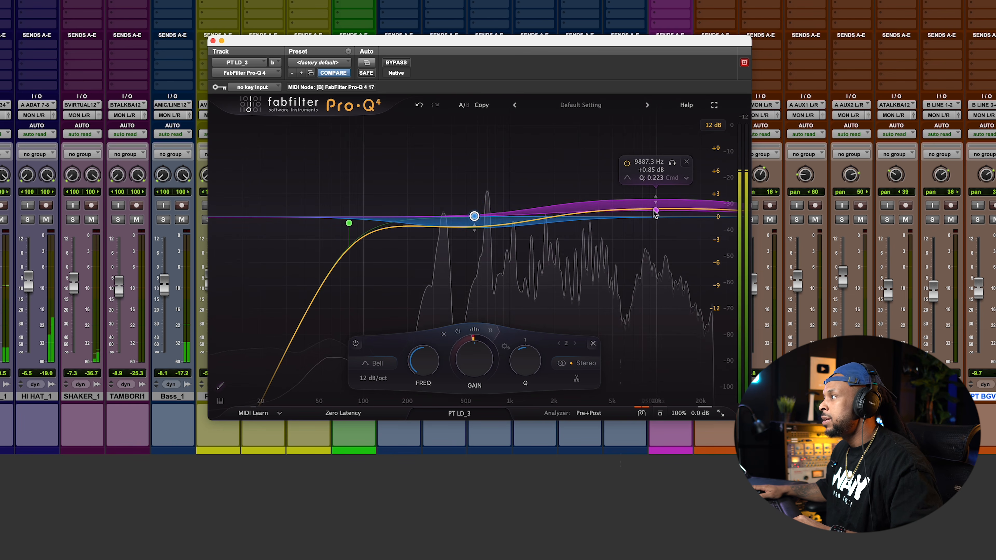
pyautogui.moveTo(654, 212); pyautogui.dragTo(655, 216)
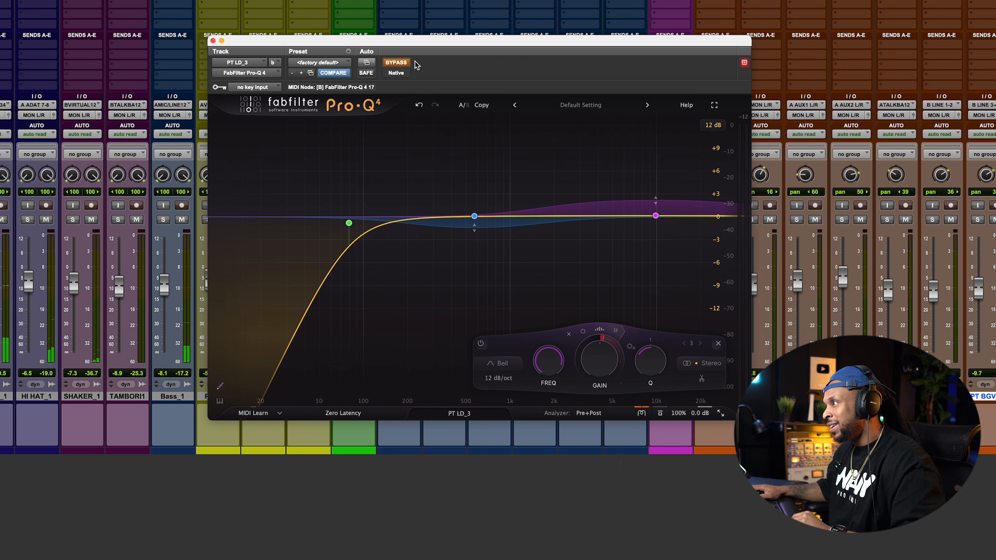
# Take the Pro-Q 4 plugin out of bypass to compare the EQ
pyautogui.click(404, 64)
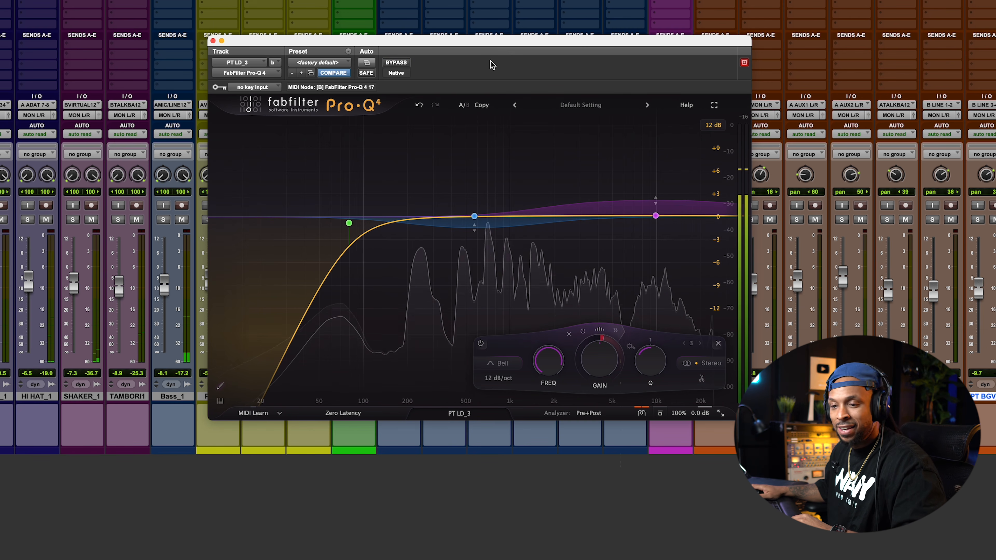
pyautogui.moveTo(717, 193)
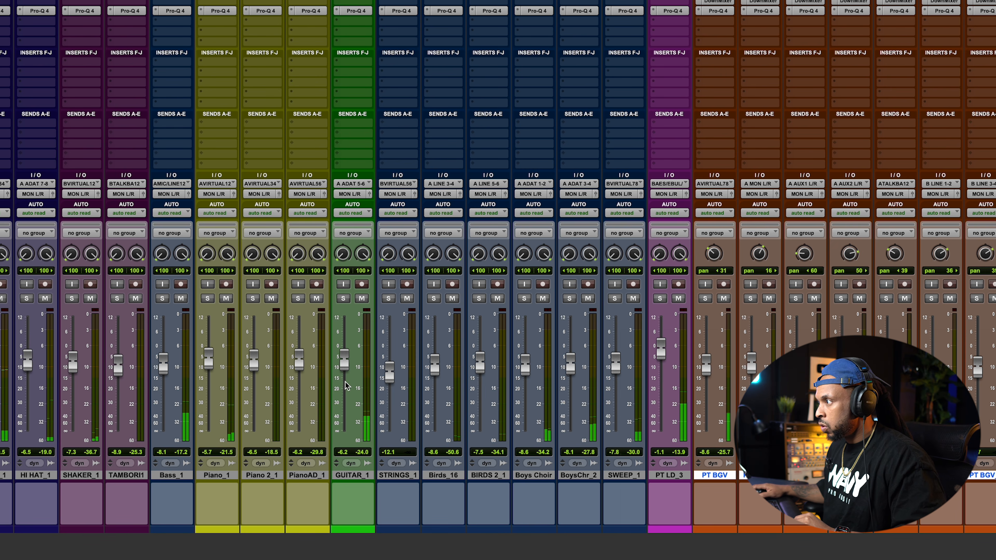
# Raise GUITAR_1's fader to -4.6 dB and solo the track
pyautogui.moveTo(345, 364); pyautogui.dragTo(344, 360)
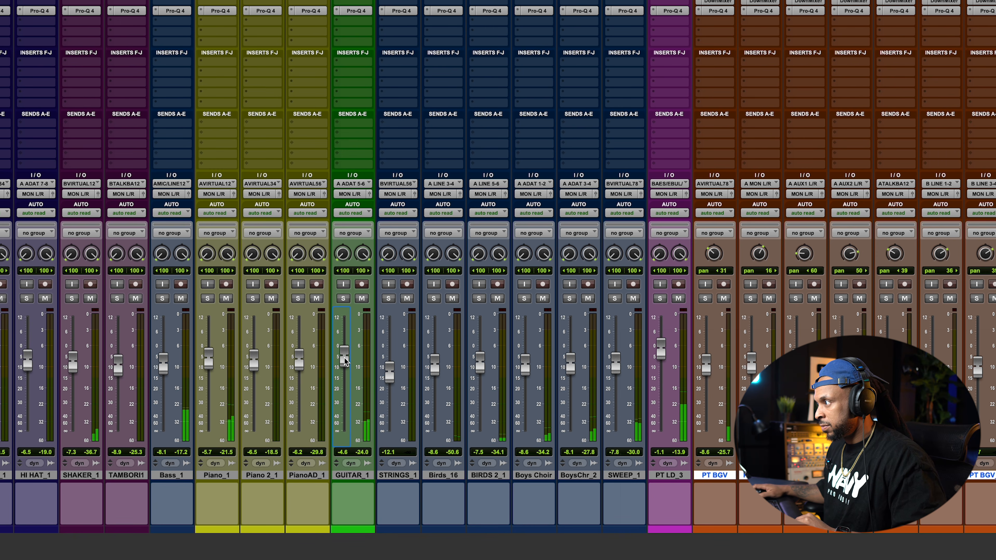
pyautogui.click(343, 299)
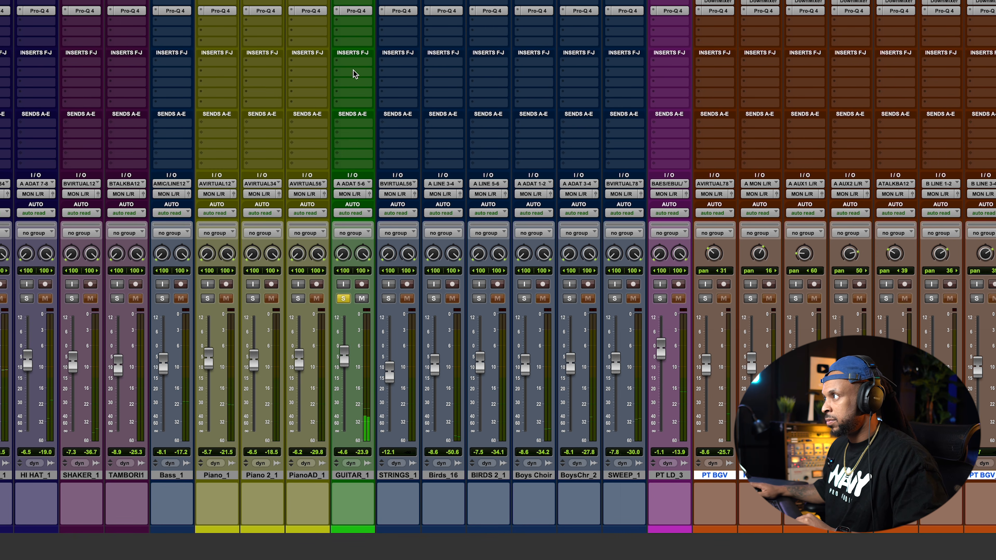
# Open the Pro-Q 4 insert on GUITAR_1 and move its window up over the edit window
pyautogui.click(360, 12)
pyautogui.moveTo(353, 295); pyautogui.dragTo(365, 296)
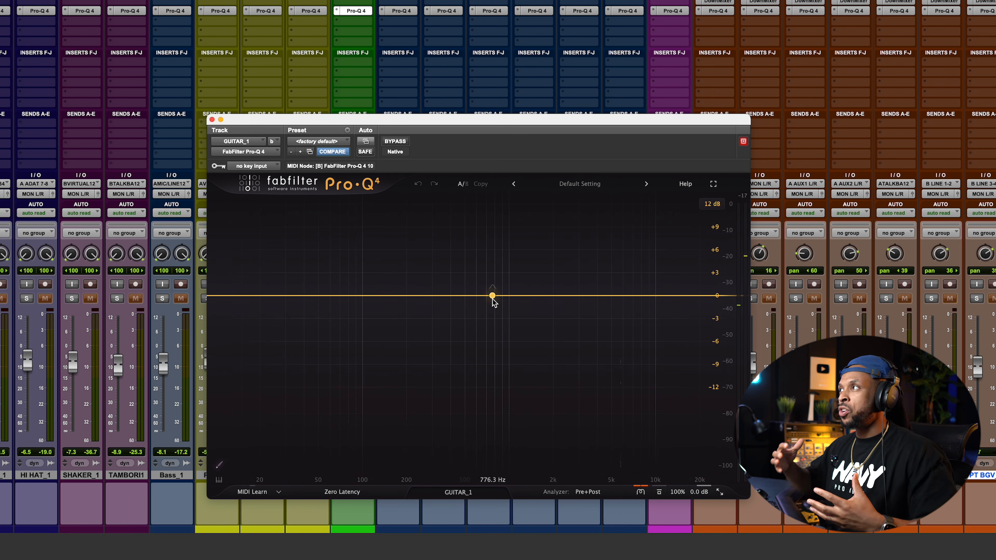
pyautogui.moveTo(492, 299); pyautogui.dragTo(510, 300)
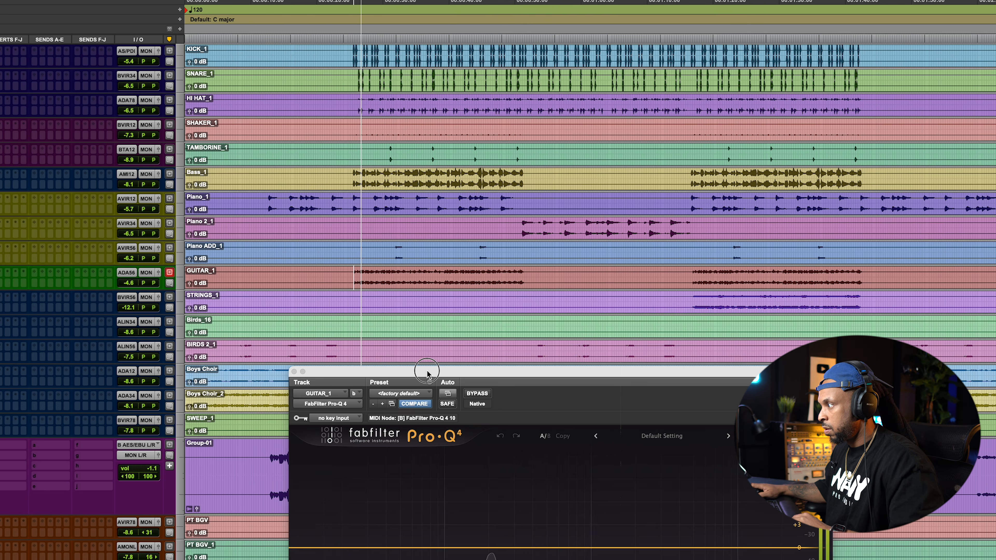
pyautogui.moveTo(431, 377); pyautogui.dragTo(310, 68)
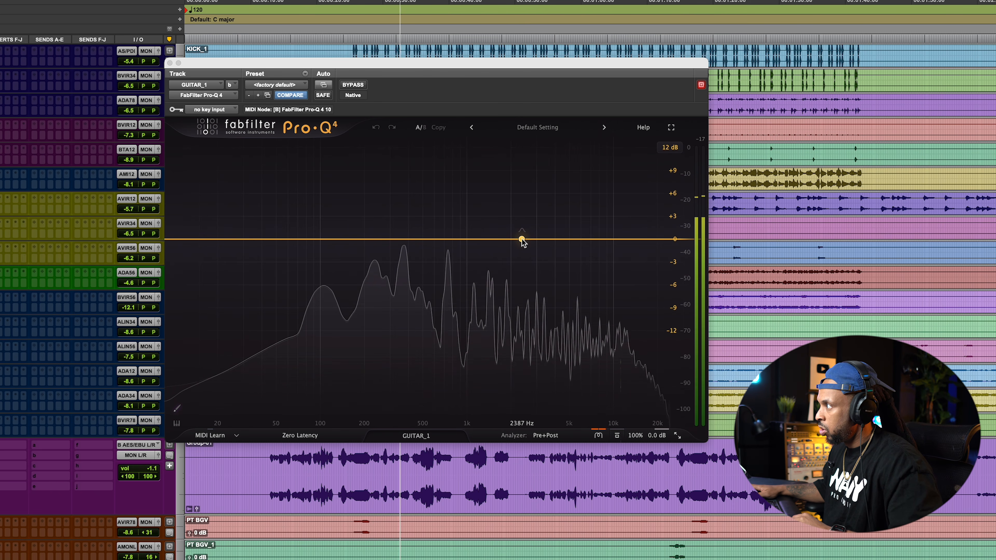
# Start playback and add a bell band at about 1.1 kHz on GUITAR_1
pyautogui.press('space')
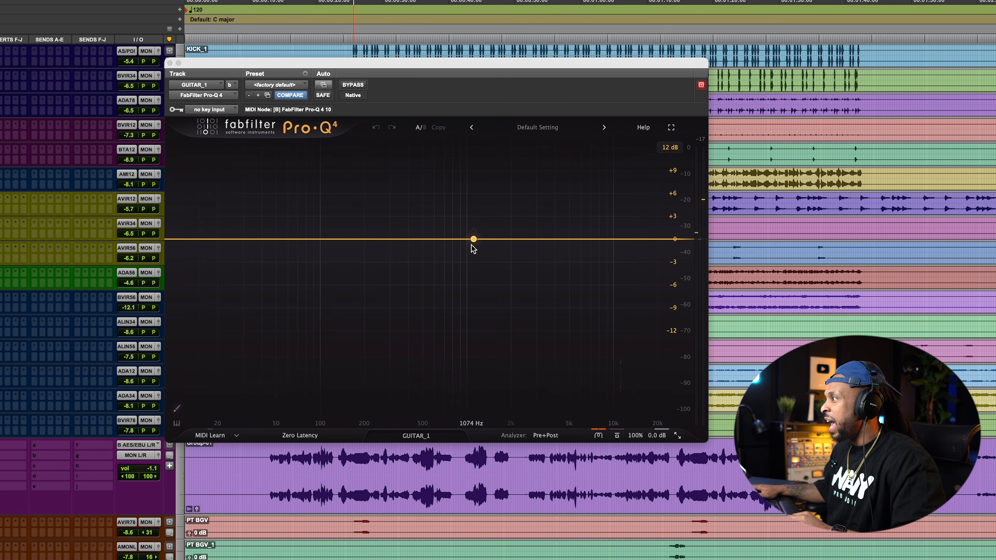
pyautogui.click(473, 240)
pyautogui.click(473, 240)
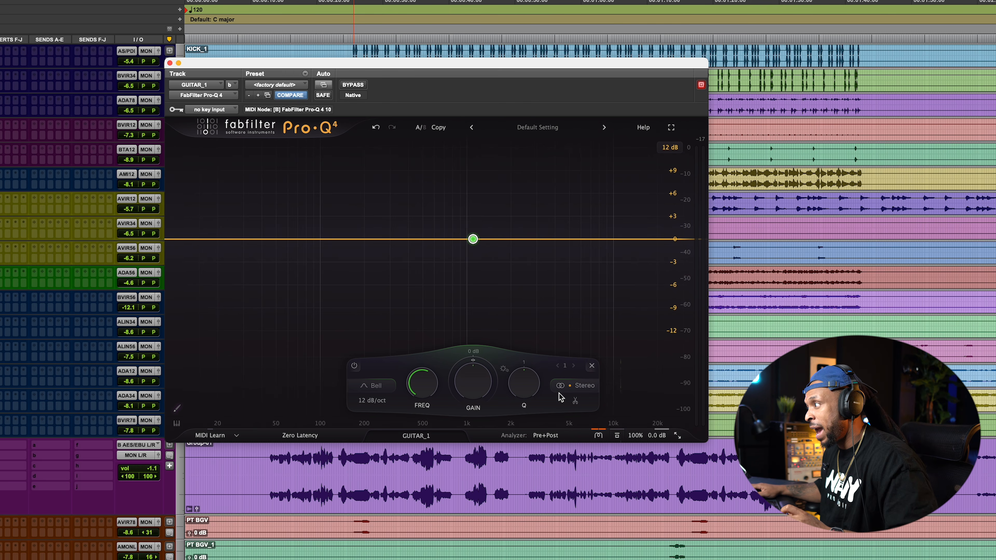
# Set the new band's stereo placement to Side
pyautogui.moveTo(576, 395)
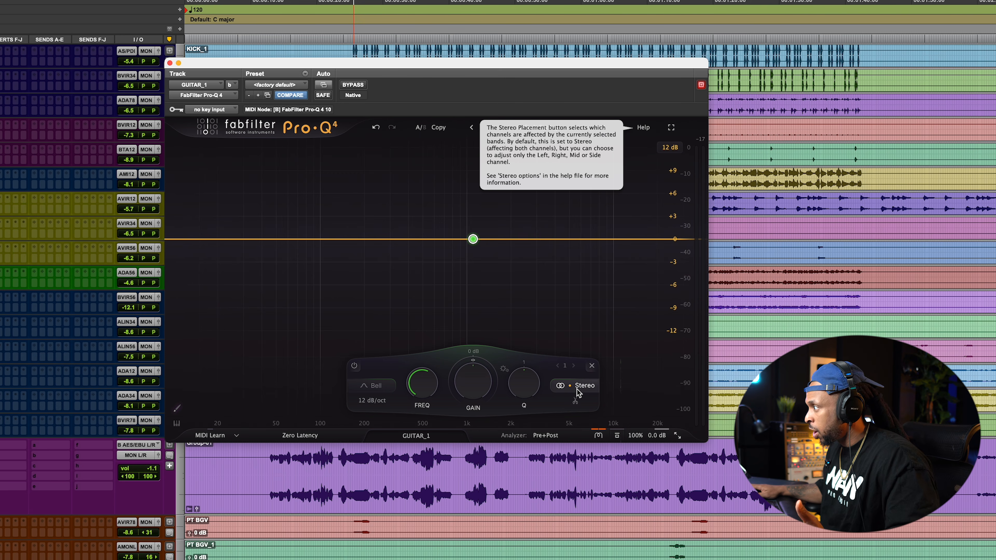
pyautogui.click(576, 393)
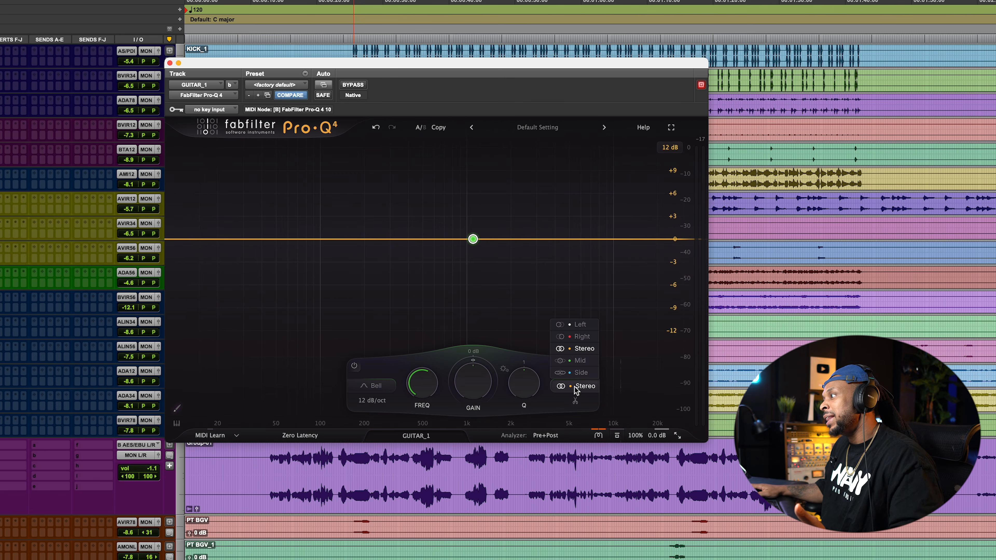
pyautogui.click(579, 373)
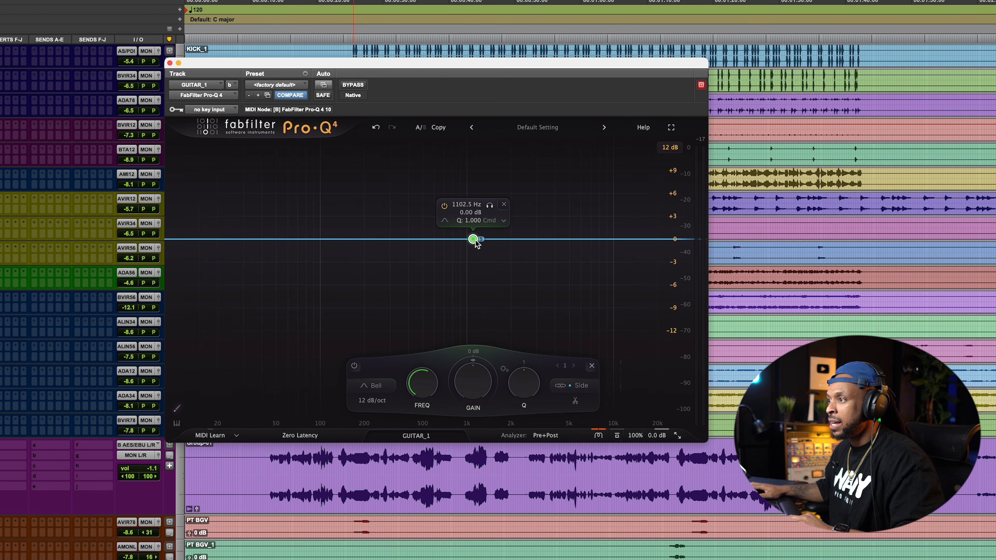
# Boost the Side band to about 1.66 kHz and +1.4 dB while auditioning playback
pyautogui.press('space')
pyautogui.moveTo(475, 241); pyautogui.dragTo(501, 230)
pyautogui.press('space')
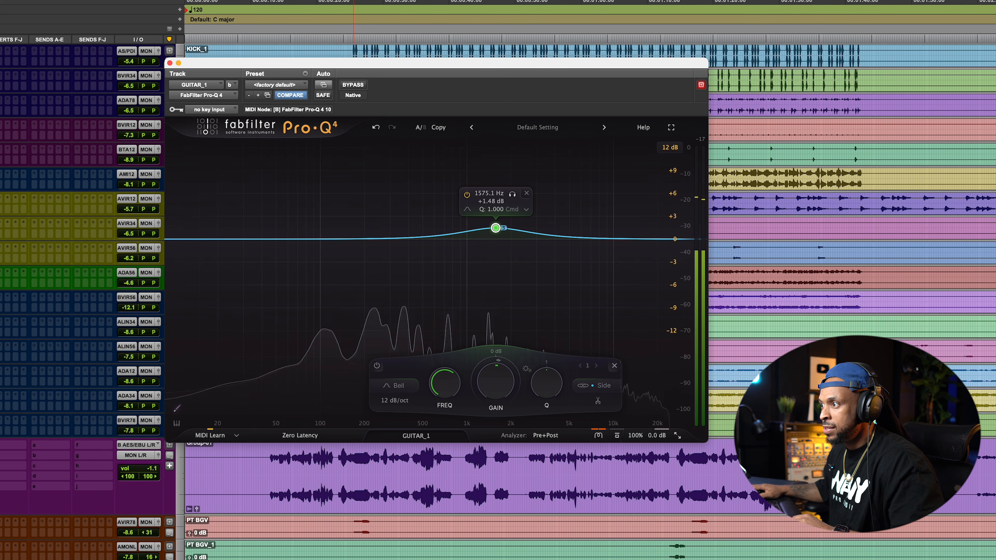
pyautogui.press('space')
pyautogui.moveTo(496, 230)
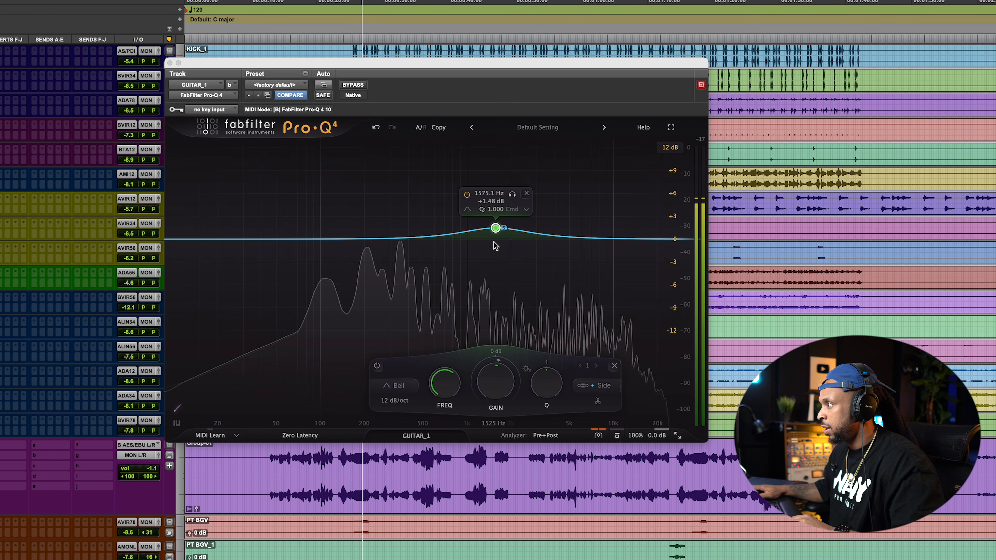
pyautogui.moveTo(496, 229); pyautogui.dragTo(499, 231)
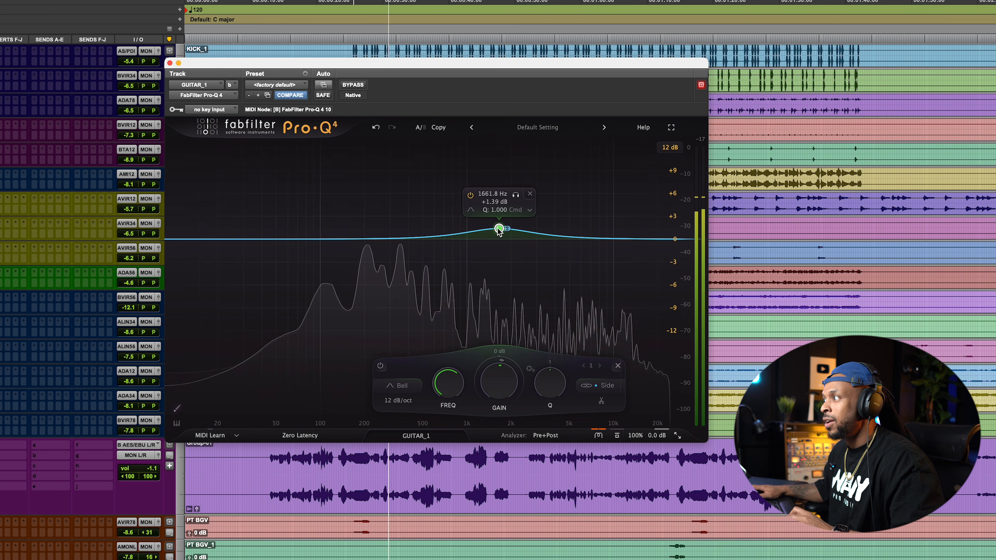
pyautogui.press('space')
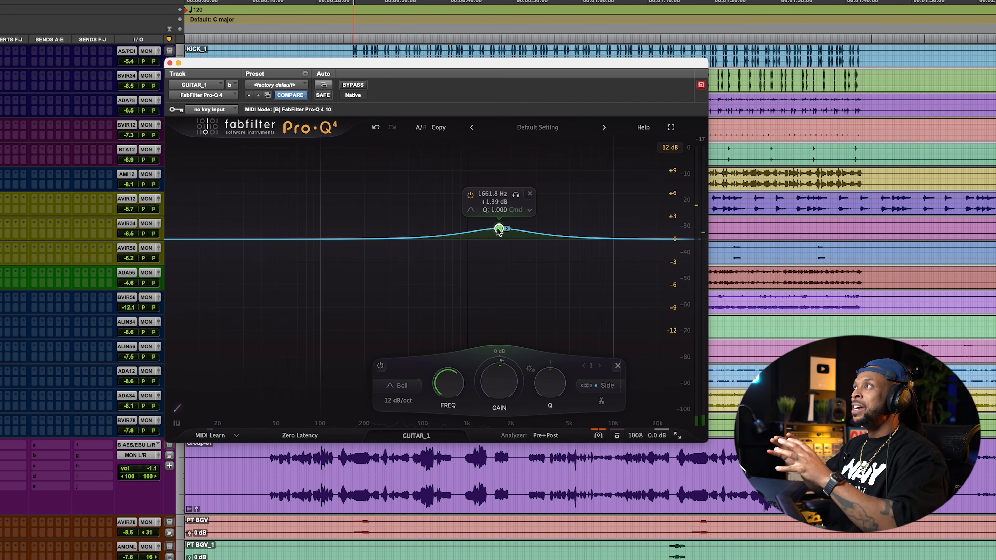
# Add a second bell band at about 555 Hz and set its stereo placement to Mid
pyautogui.click(428, 238)
pyautogui.moveTo(428, 240); pyautogui.dragTo(430, 240)
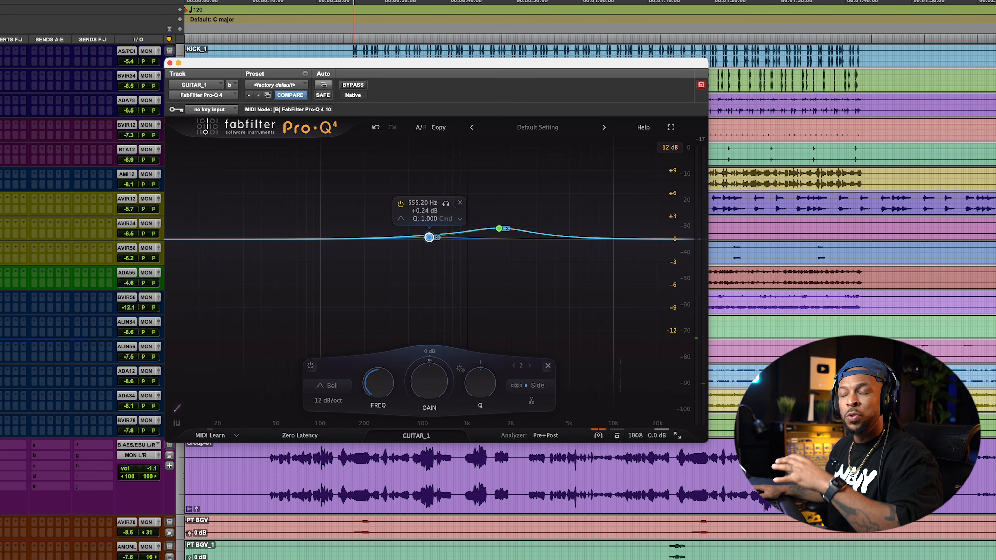
pyautogui.rightClick(429, 238)
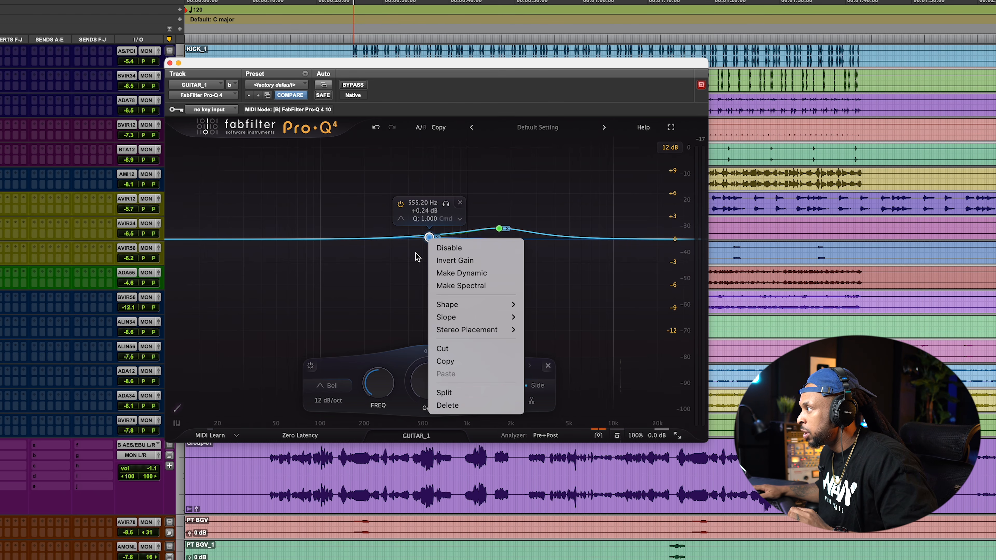
pyautogui.click(430, 238)
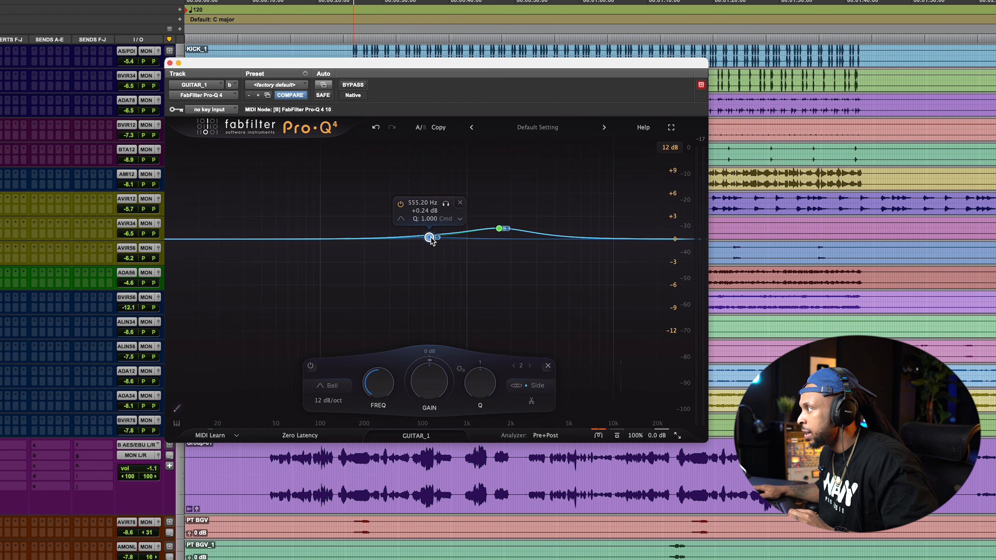
pyautogui.click(537, 386)
pyautogui.click(538, 368)
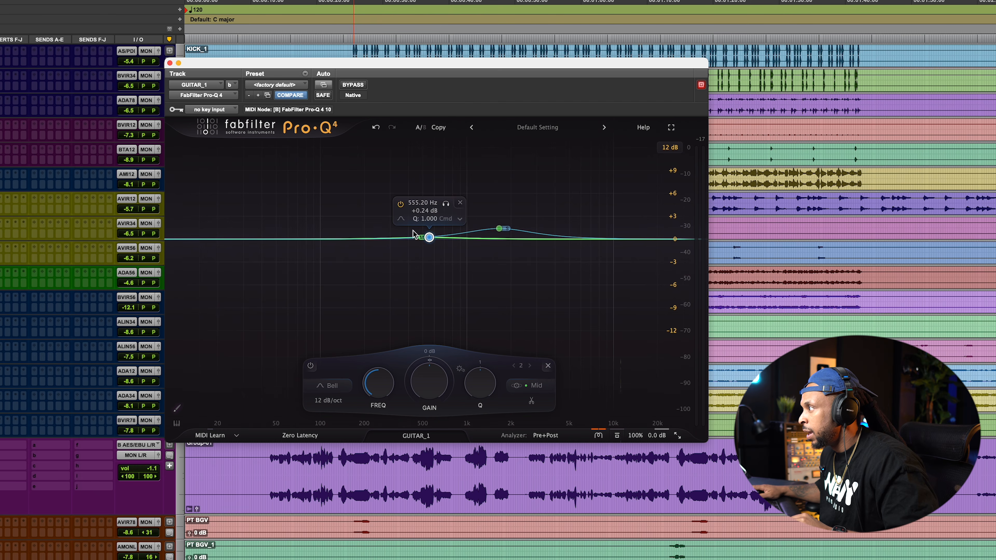
# Sweep the Mid band during playback and settle it at about 935 Hz with a -1.3 dB cut
pyautogui.moveTo(429, 237); pyautogui.dragTo(458, 250)
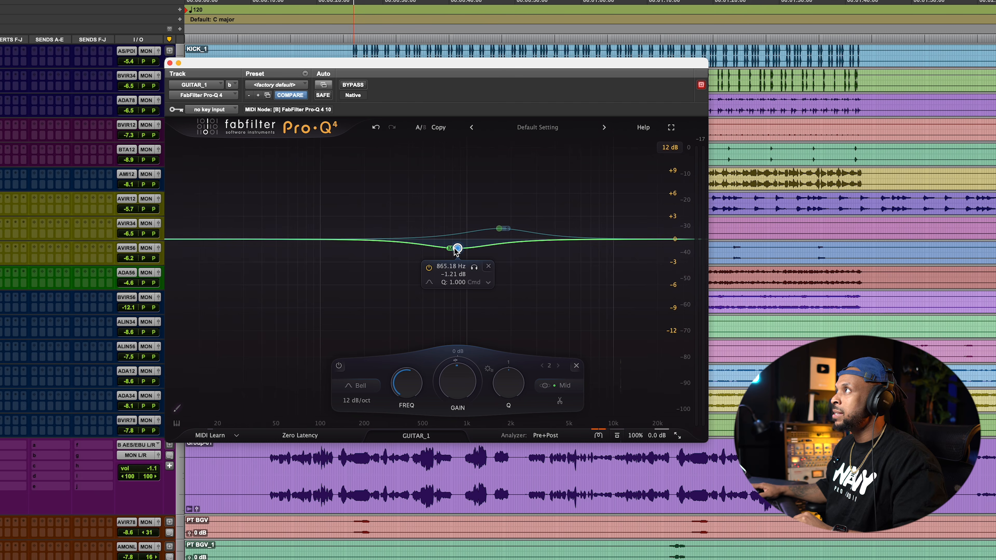
pyautogui.press('space')
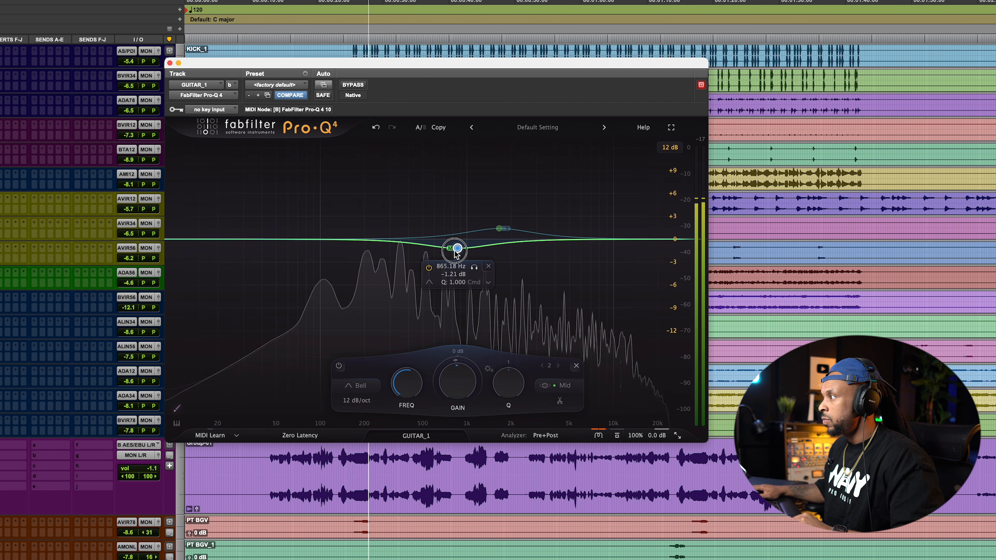
pyautogui.moveTo(455, 249); pyautogui.dragTo(453, 201)
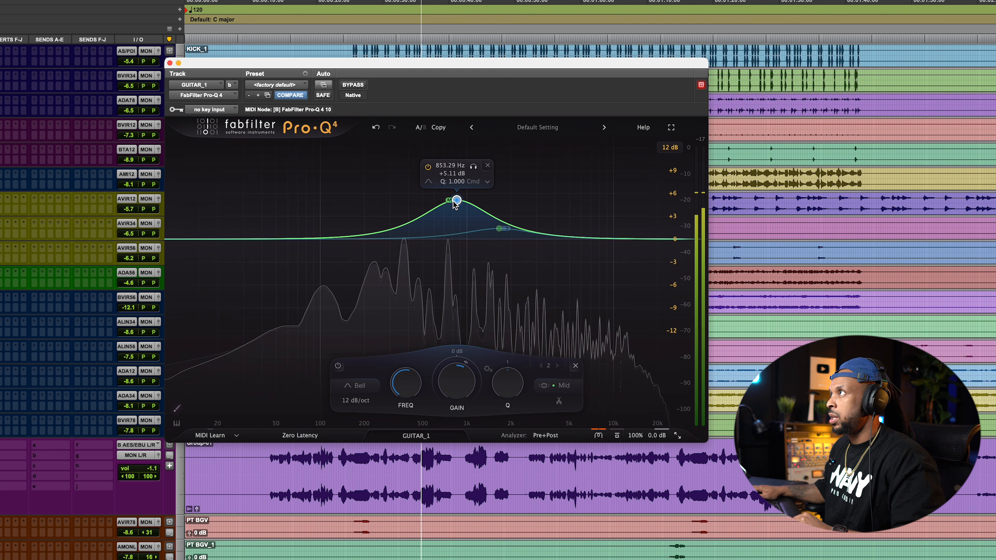
pyautogui.moveTo(456, 200); pyautogui.dragTo(459, 251)
pyautogui.click(499, 228)
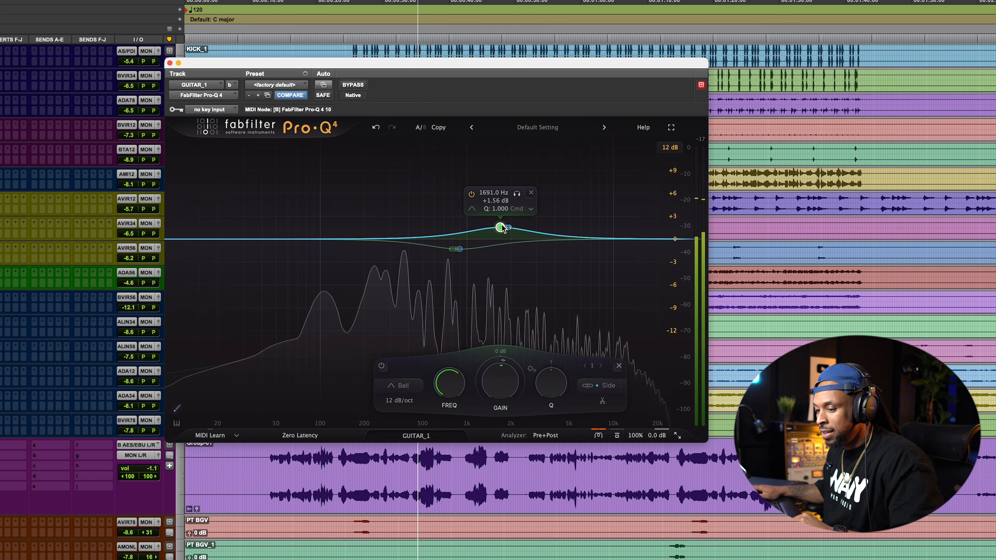
pyautogui.click(461, 249)
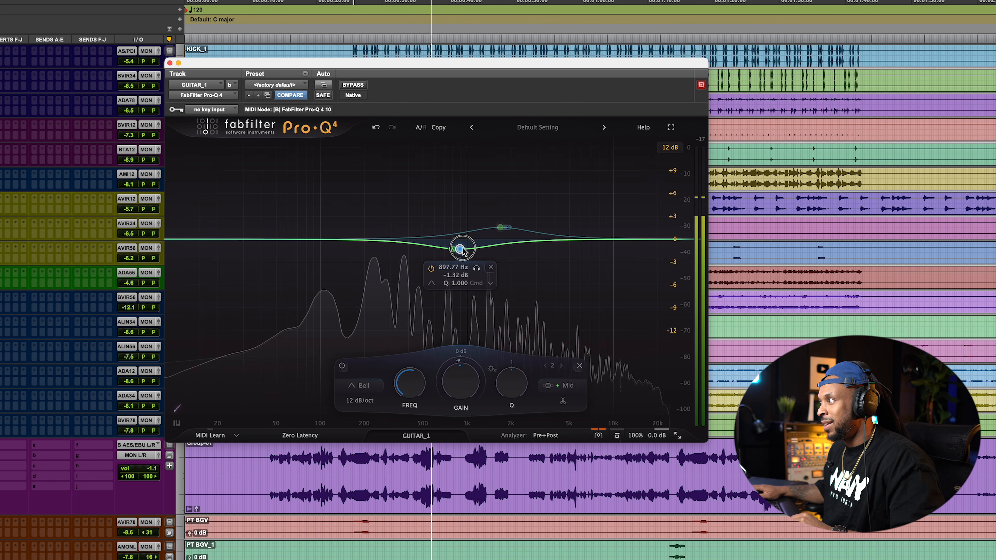
pyautogui.moveTo(461, 251); pyautogui.dragTo(464, 252)
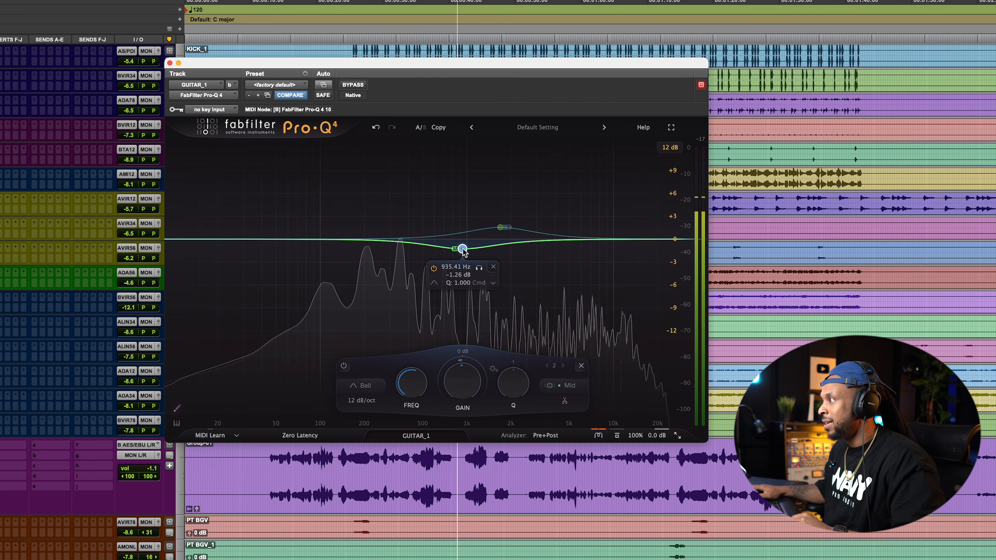
# Make the Mid band dynamic and nudge its gain up slightly while listening
pyautogui.rightClick(463, 250)
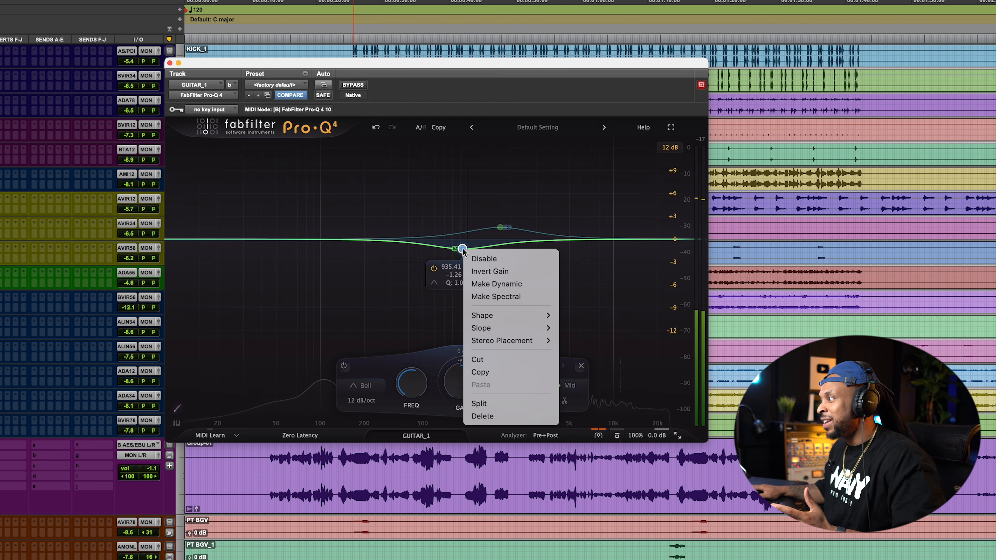
pyautogui.click(502, 298)
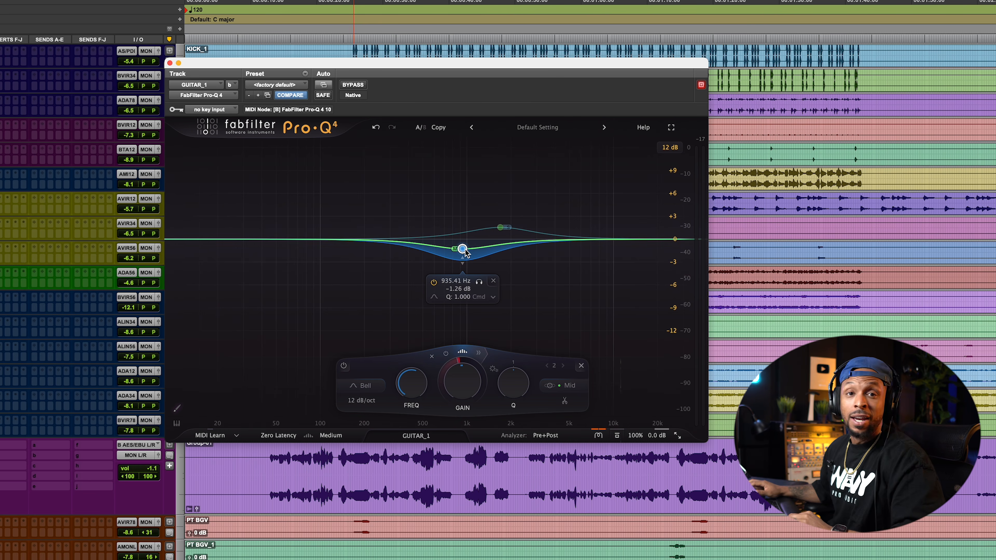
pyautogui.press('space')
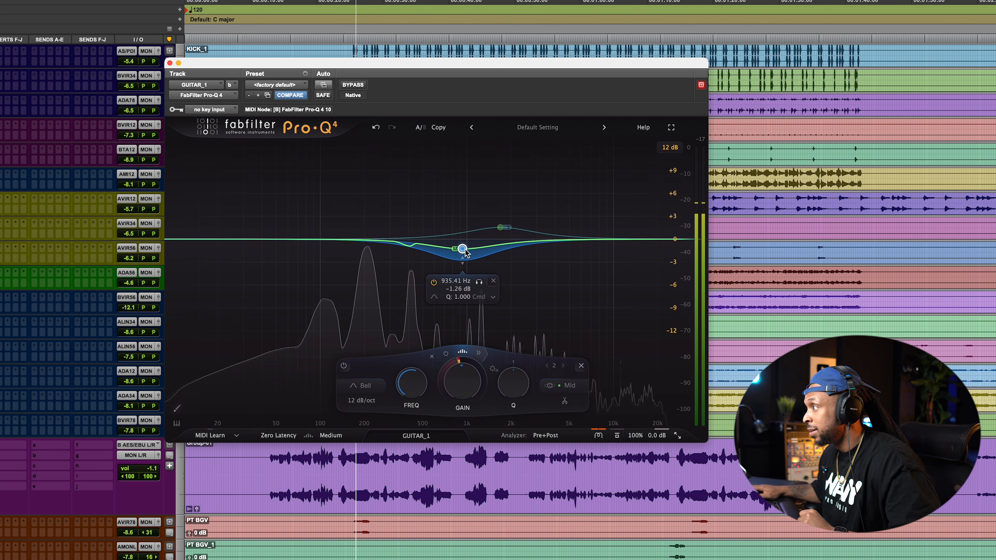
pyautogui.moveTo(464, 250); pyautogui.dragTo(464, 244)
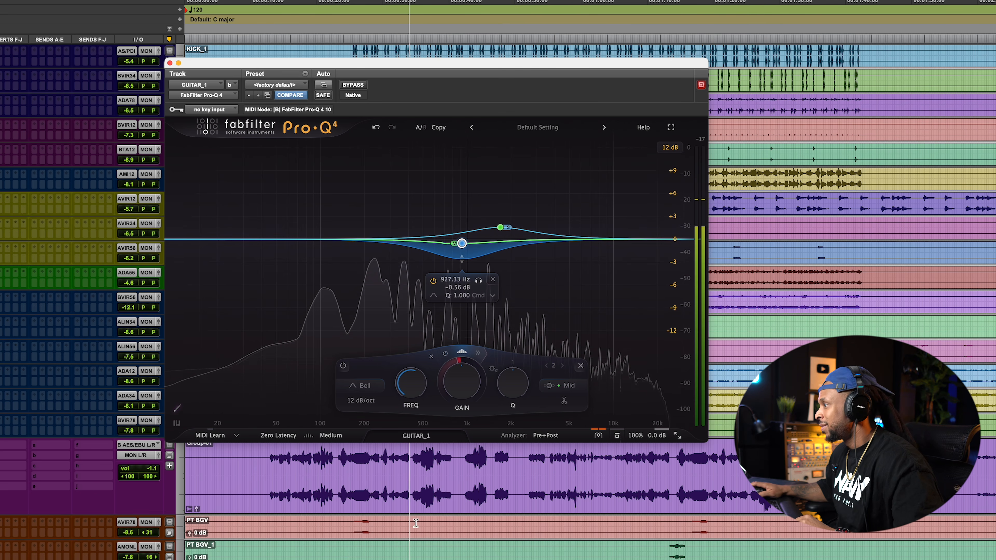
# Open the all-instances view, add a low cut at about 397 Hz, 12 dB/oct on Boys Choir, and close the plug-in window
pyautogui.click(421, 436)
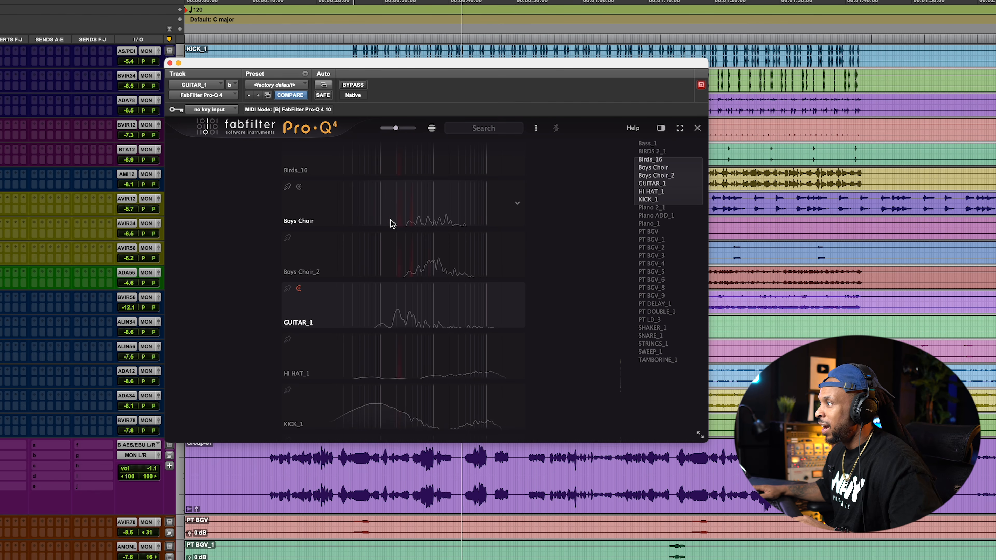
pyautogui.click(406, 226)
pyautogui.click(365, 212)
pyautogui.moveTo(365, 212); pyautogui.dragTo(397, 219)
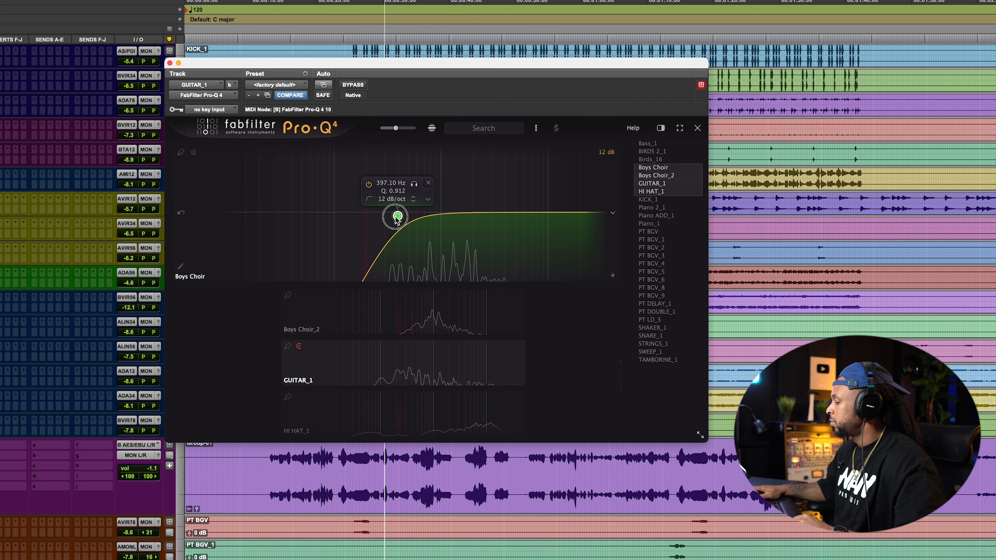
pyautogui.moveTo(397, 219); pyautogui.dragTo(395, 216)
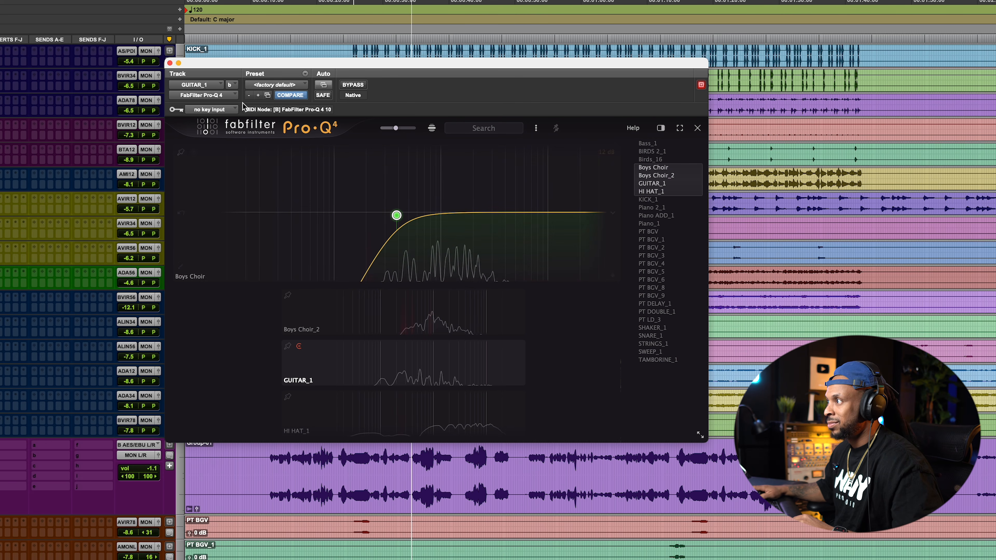
pyautogui.click(170, 64)
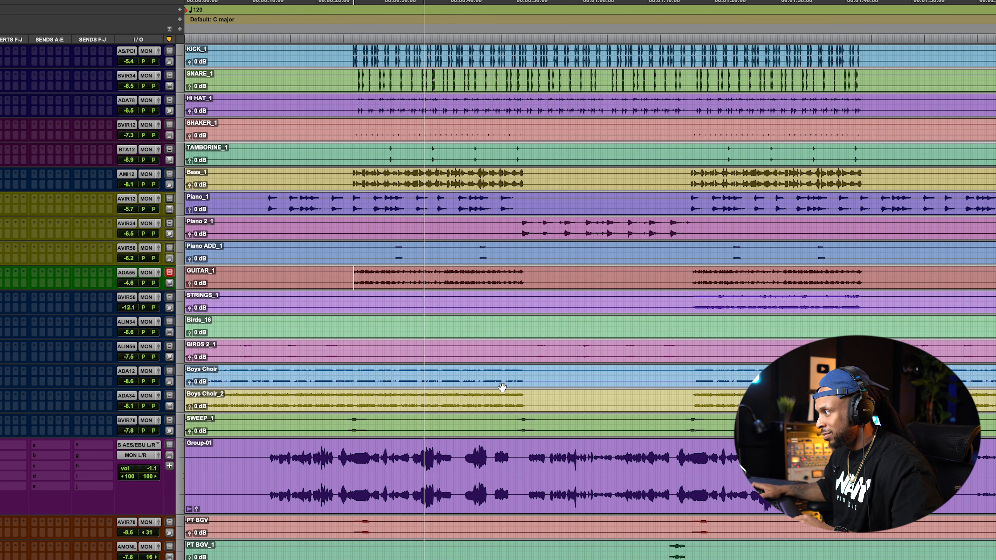
pyautogui.scroll(-10, 501, 388)
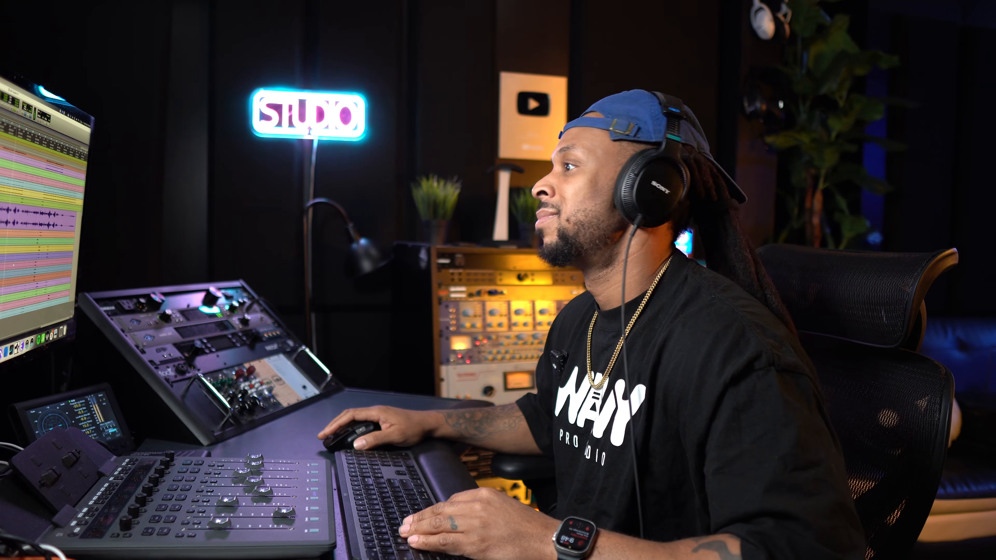